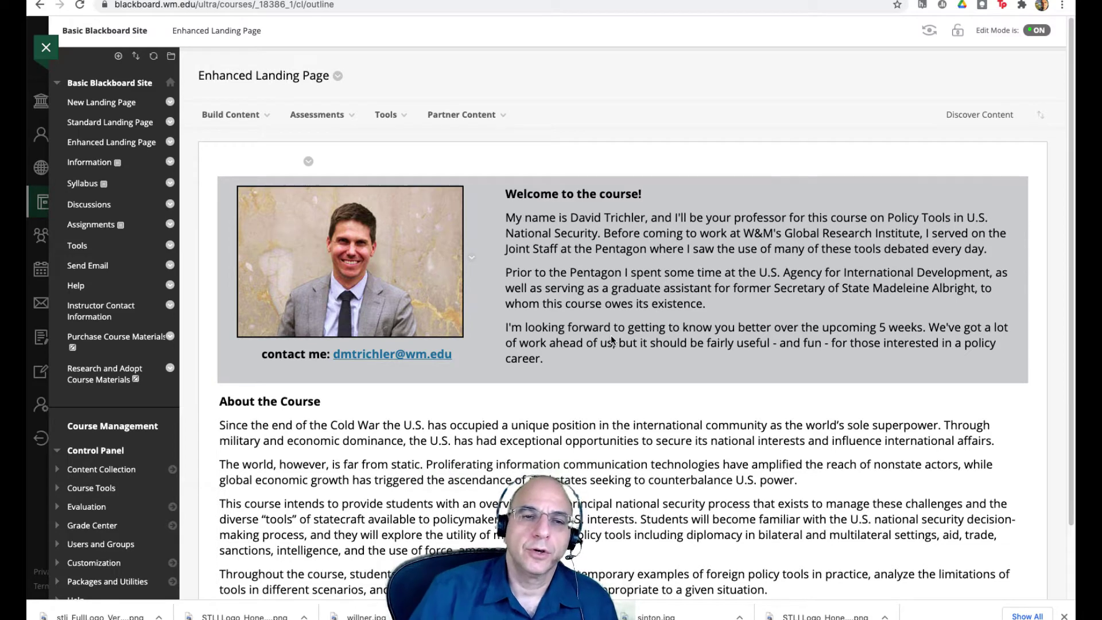
Start creating a new content item on the Enhanced Landing Page.
mouse_move(611, 336)
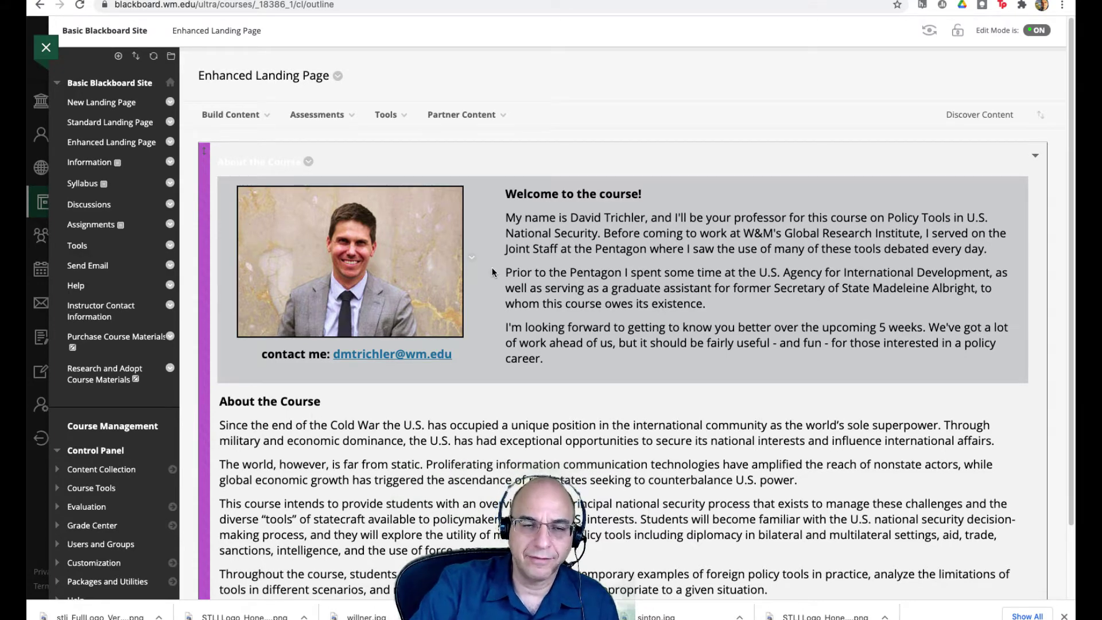
left_click(255, 115)
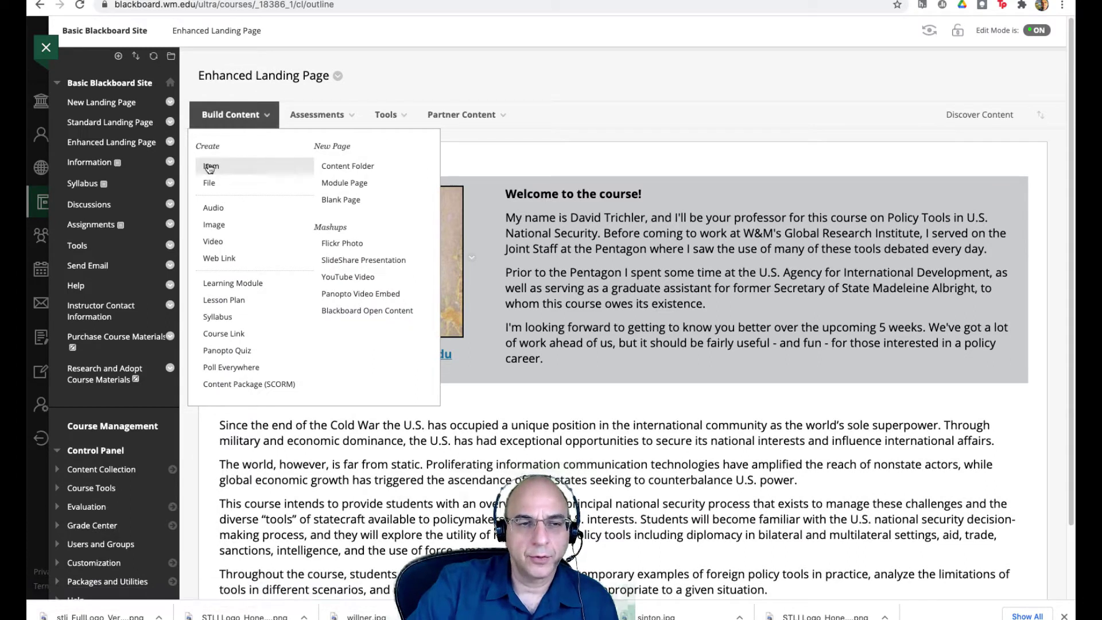
left_click(556, 452)
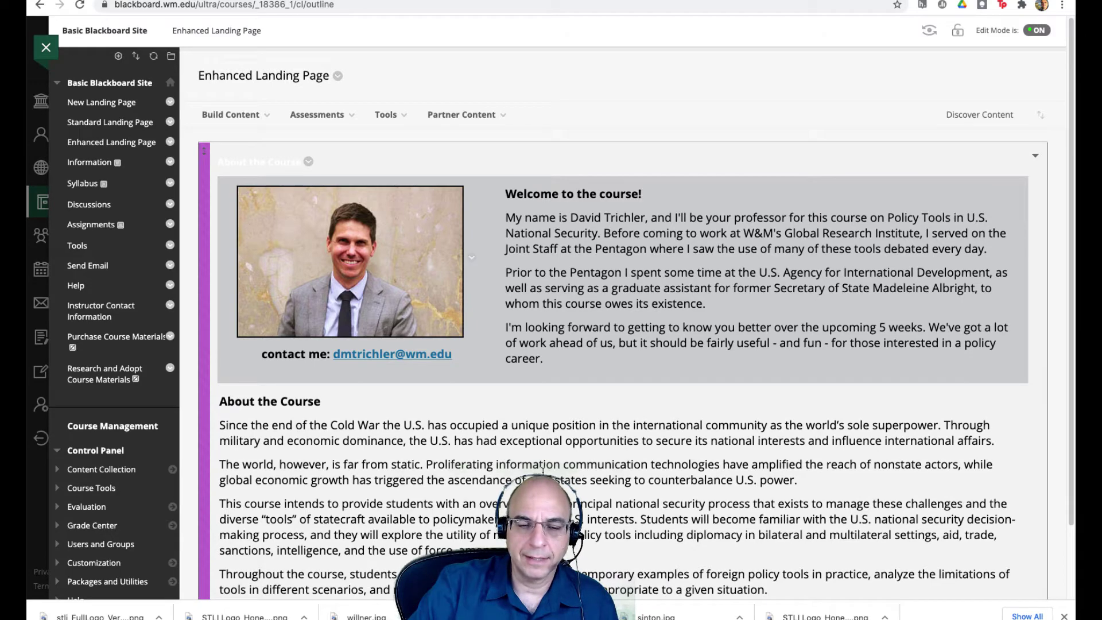
left_click(268, 116)
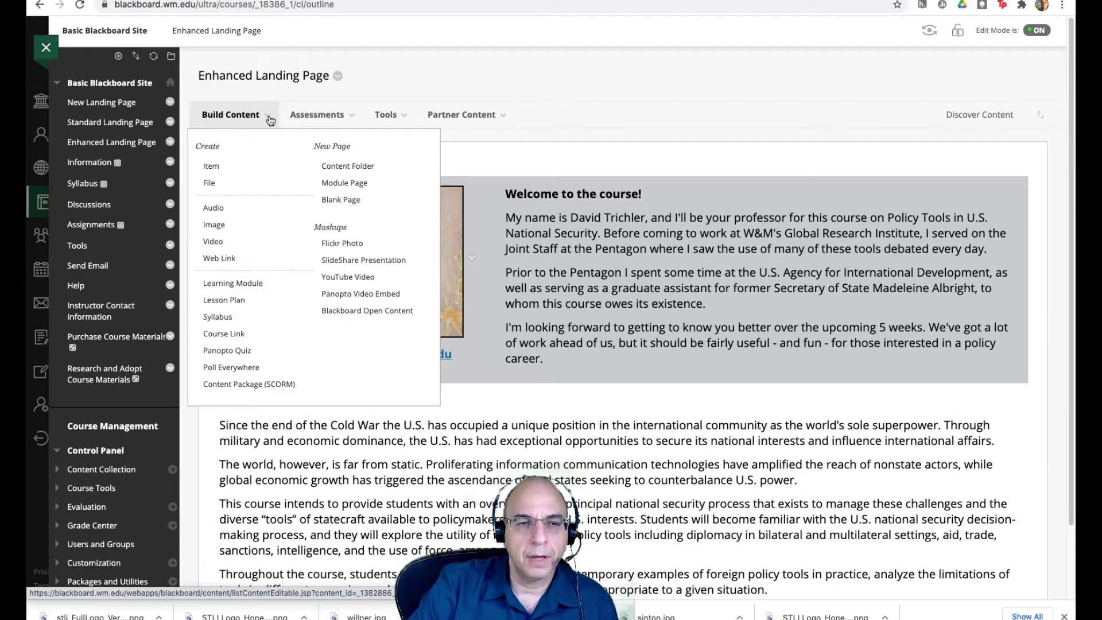
left_click(211, 166)
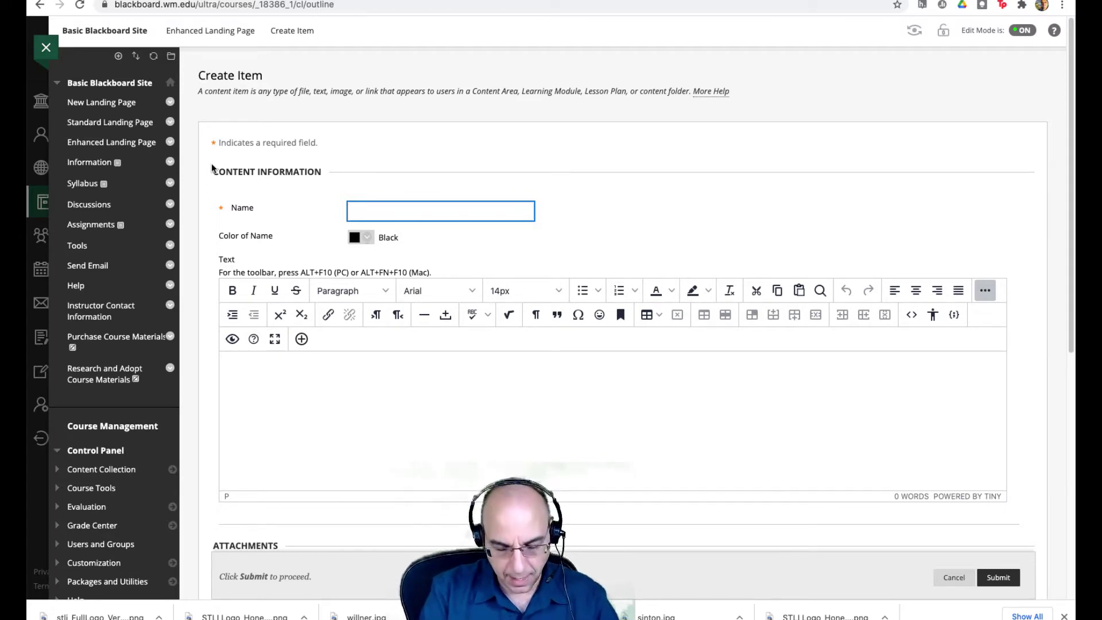
Name the new item "Course Navigation".
type("Navi")
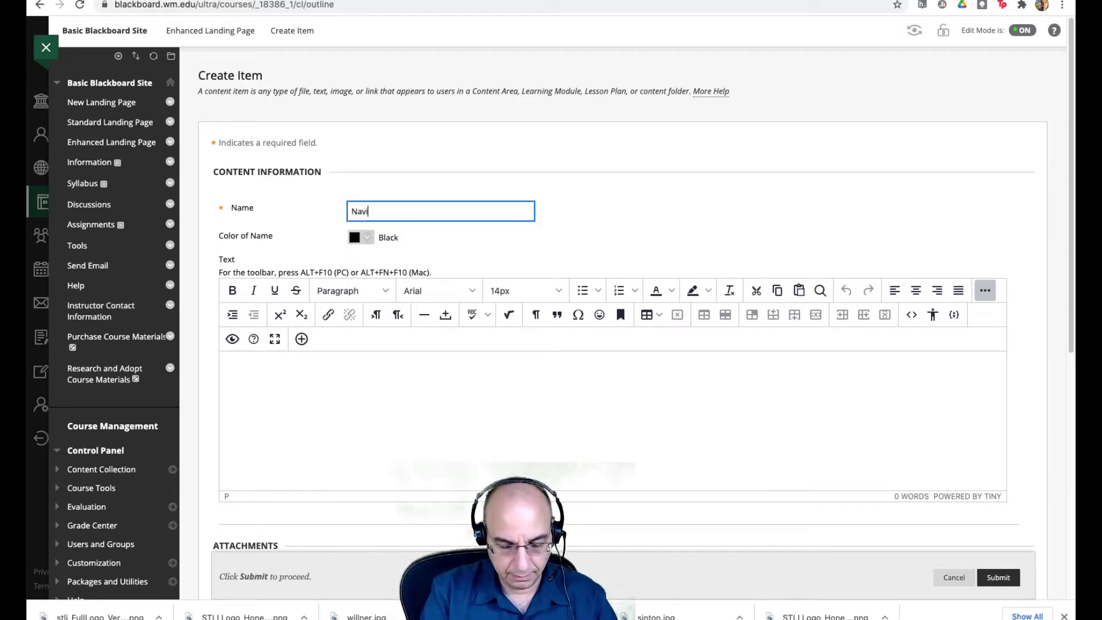
type("gation")
left_click(310, 211)
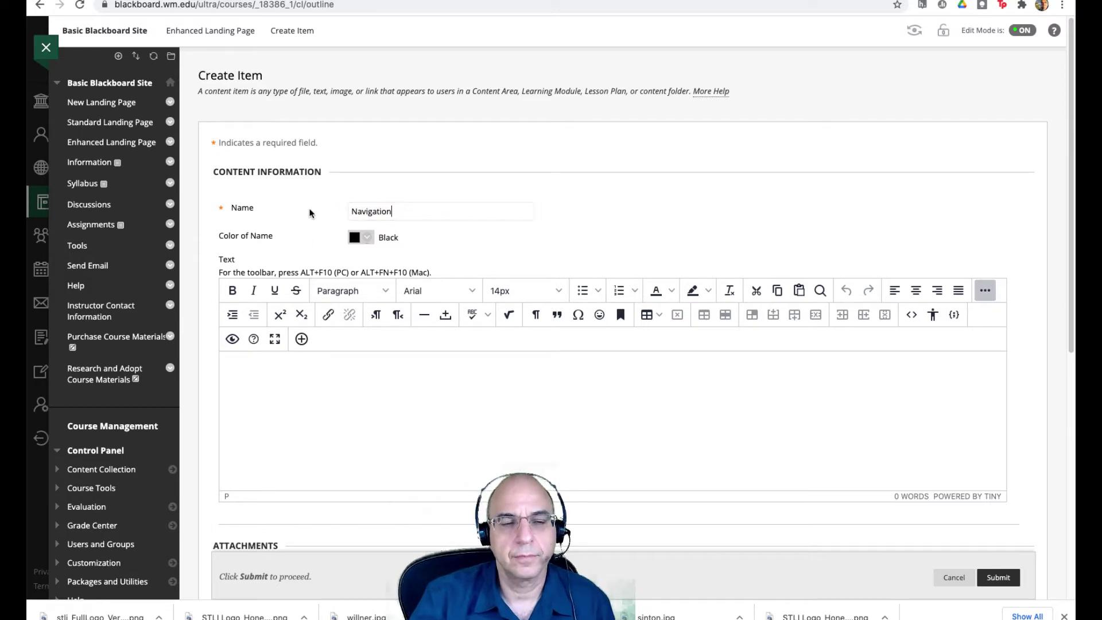
left_click_drag(344, 212, 351, 211)
type("Course")
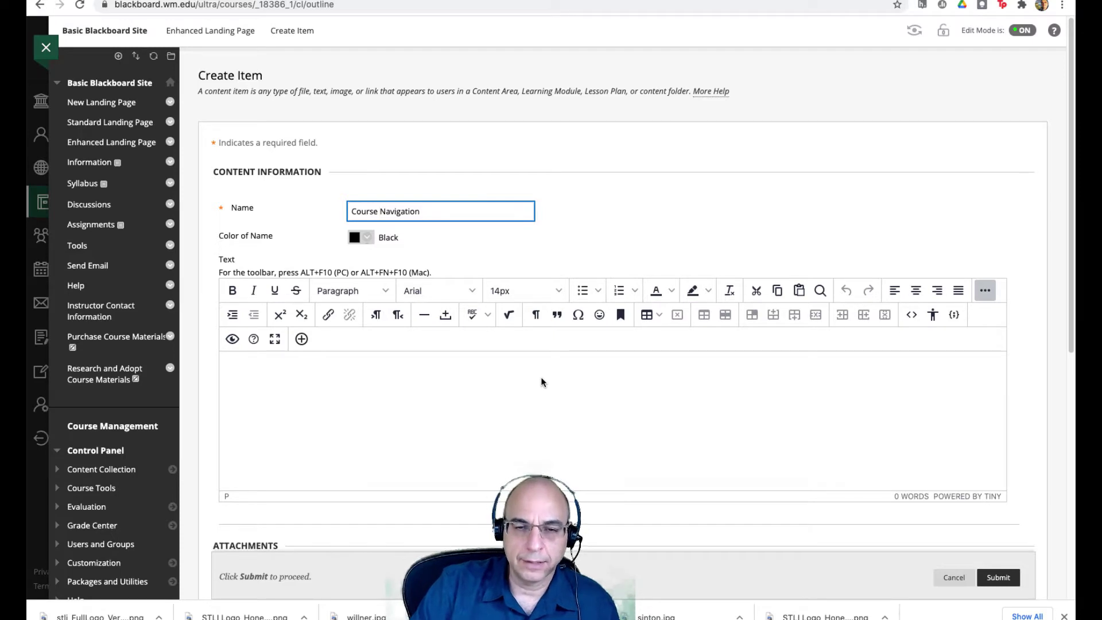
Enter a bulleted list in the item text with "Readings for Chapter 1", "Readings for Chapter 2" and "Readings for Chapter 3".
left_click(582, 292)
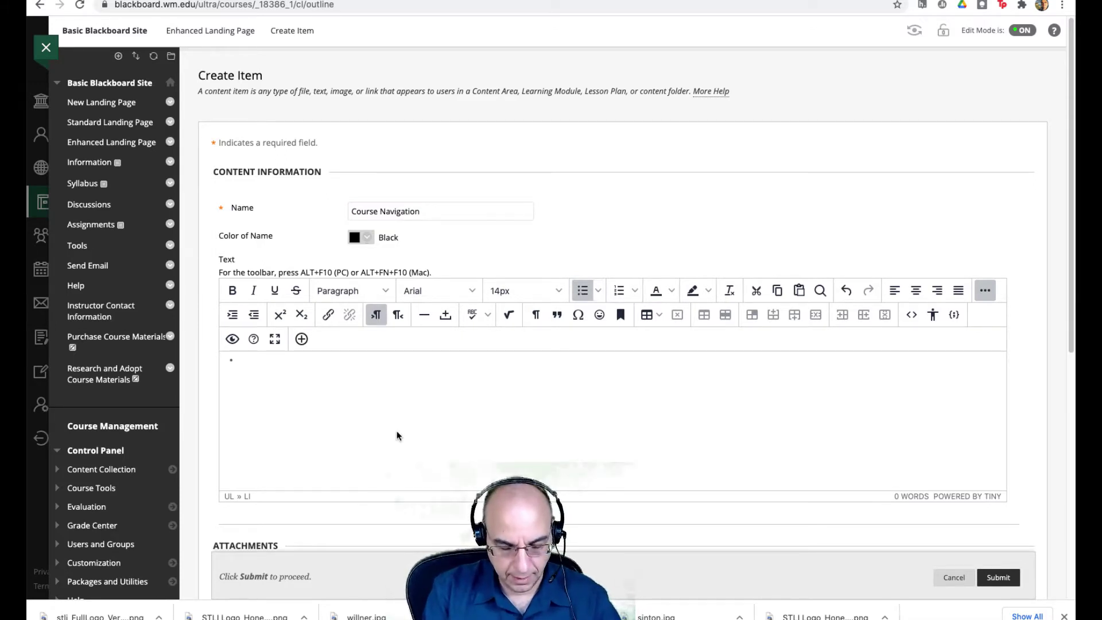
type("Readings")
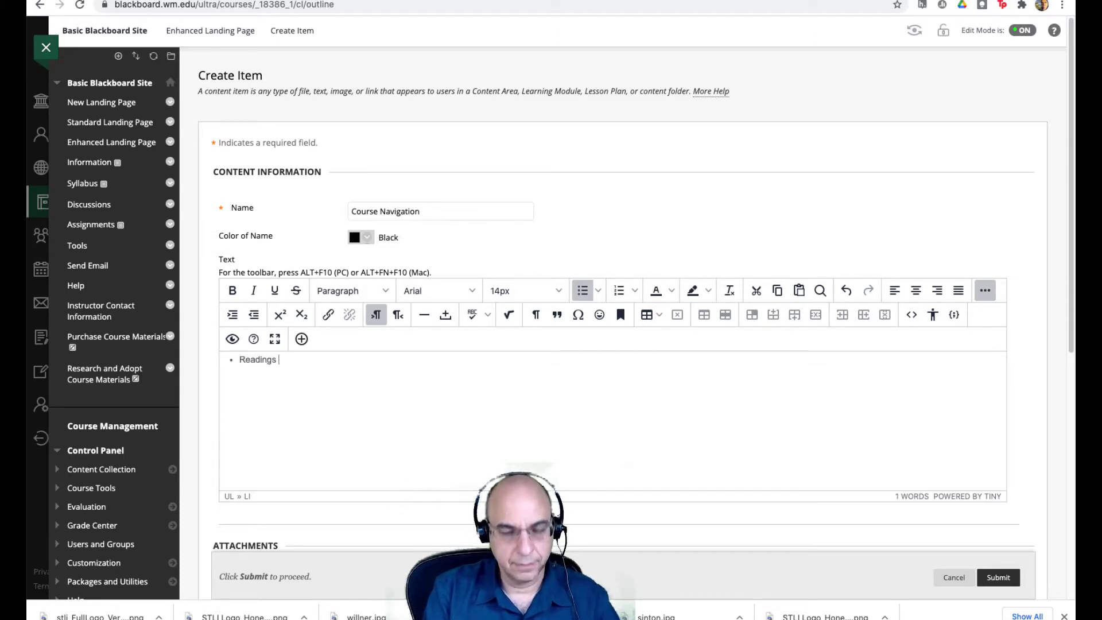
type(" for Chapter 1")
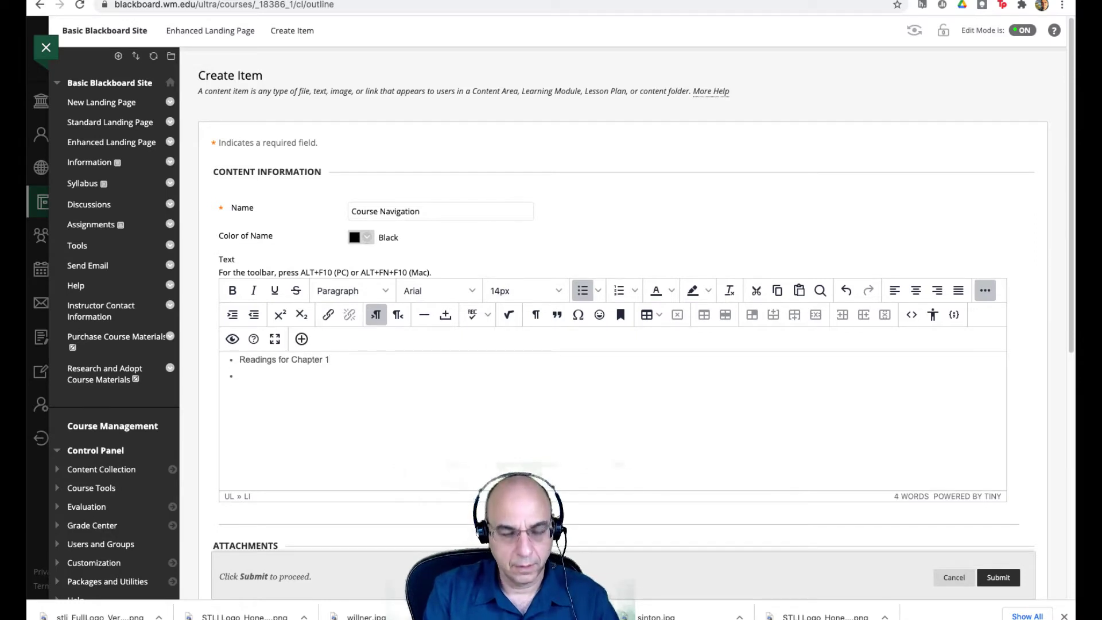
type("eadings for")
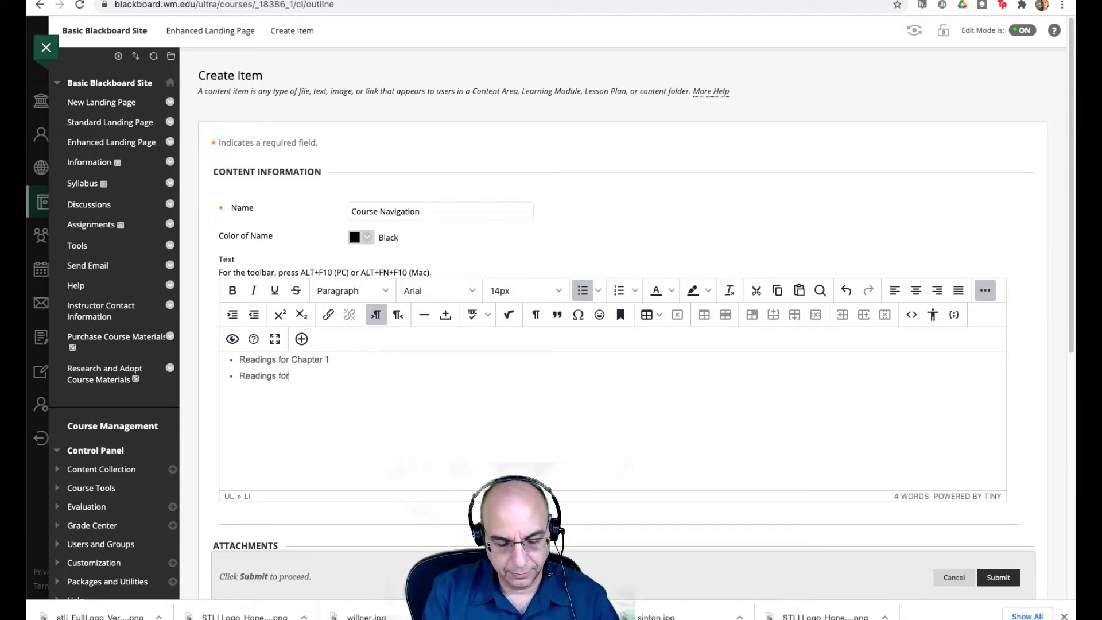
type(" Chapt")
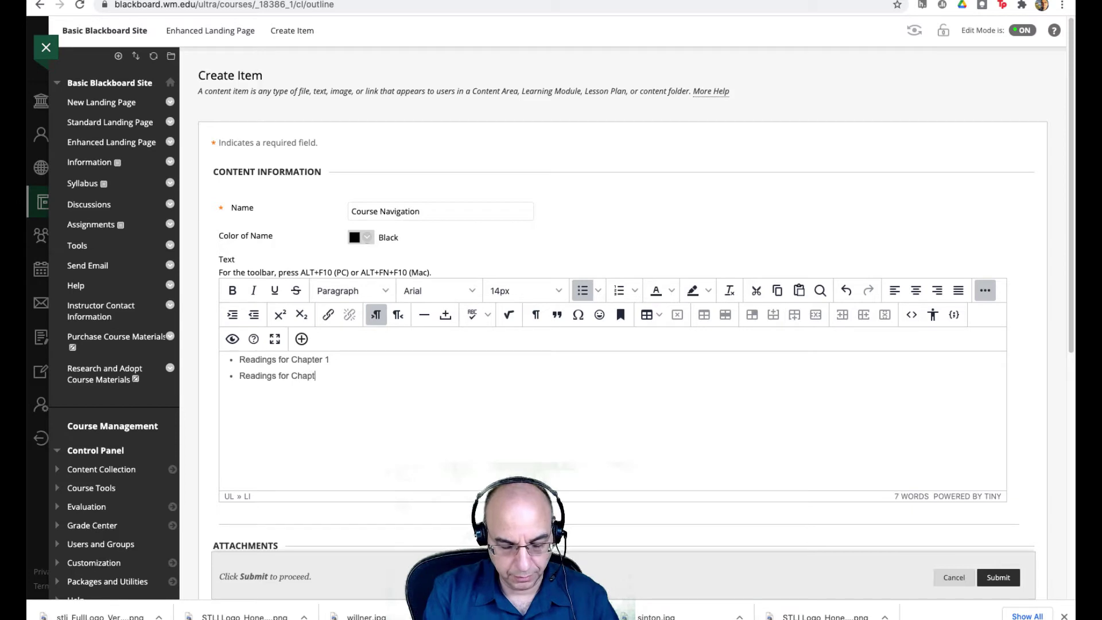
type("er 2")
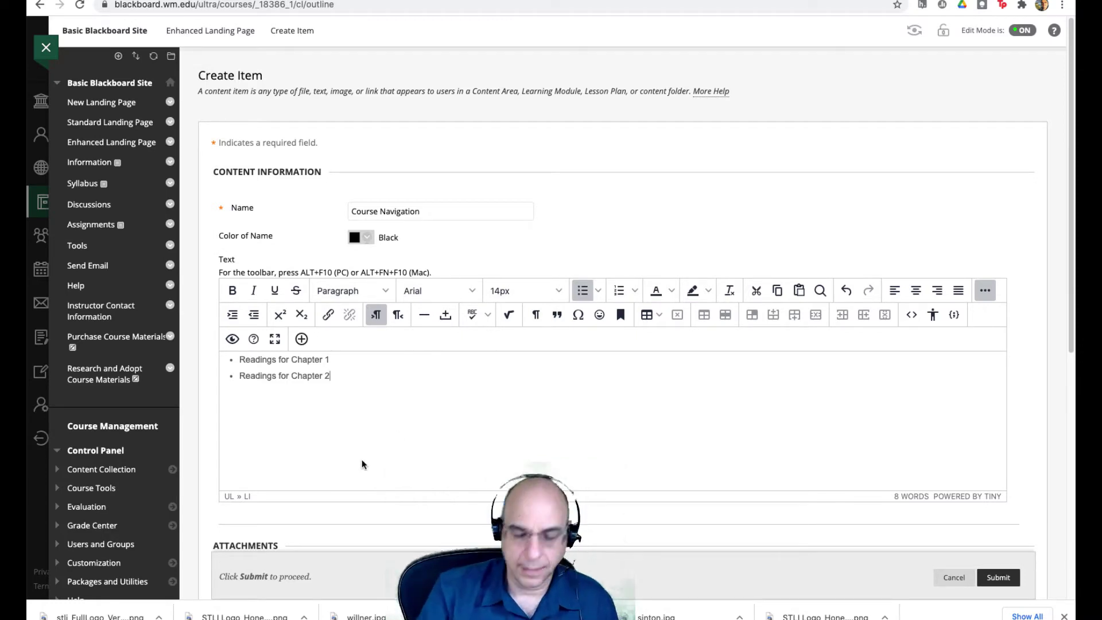
key("Return")
type("Rea")
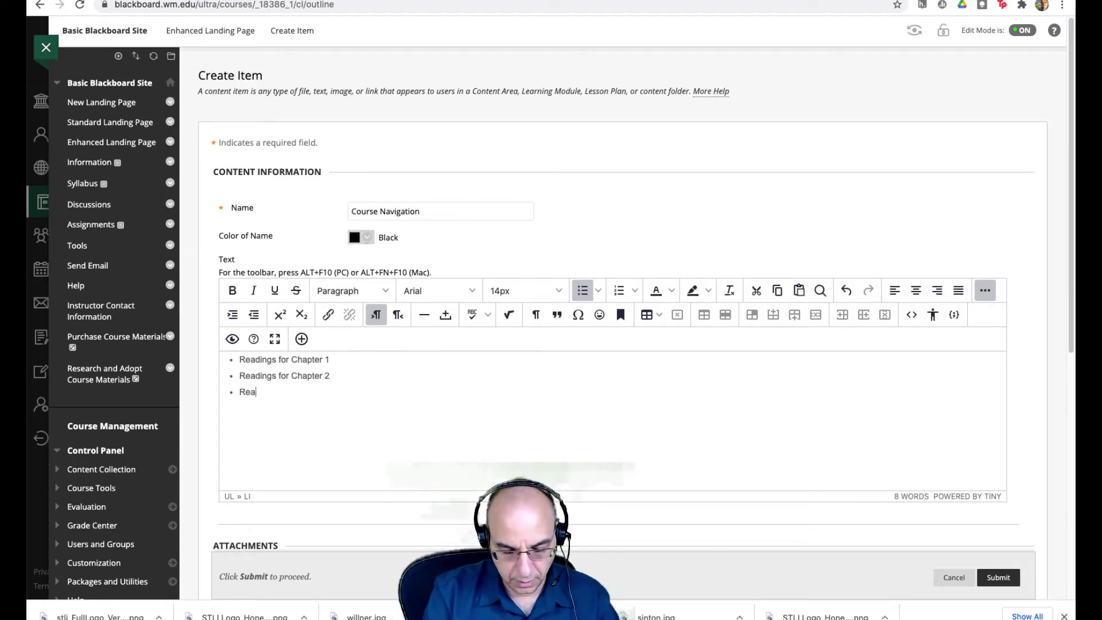
type("dings for Chapter 3")
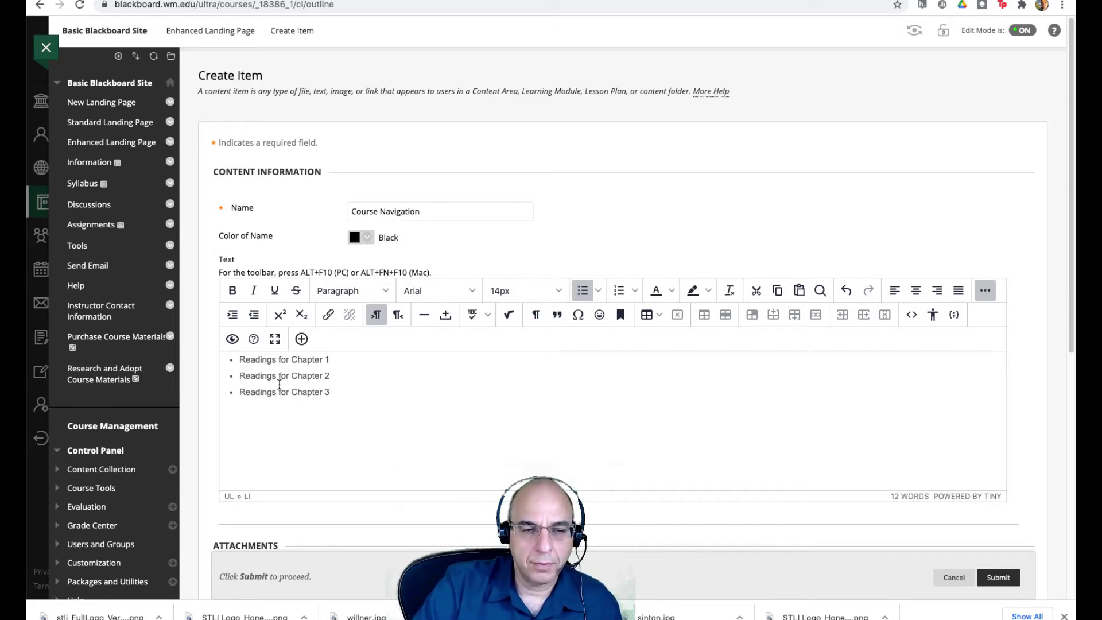
Format all three bulleted lines in Tahoma at 14pt.
left_click_drag(329, 392, 233, 361)
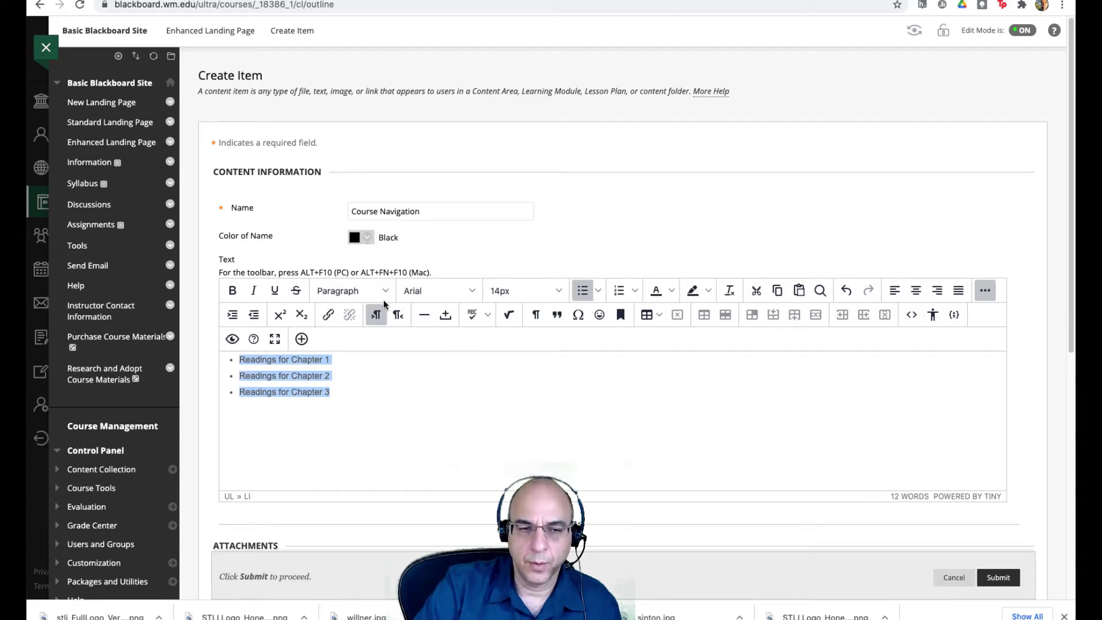
left_click(474, 291)
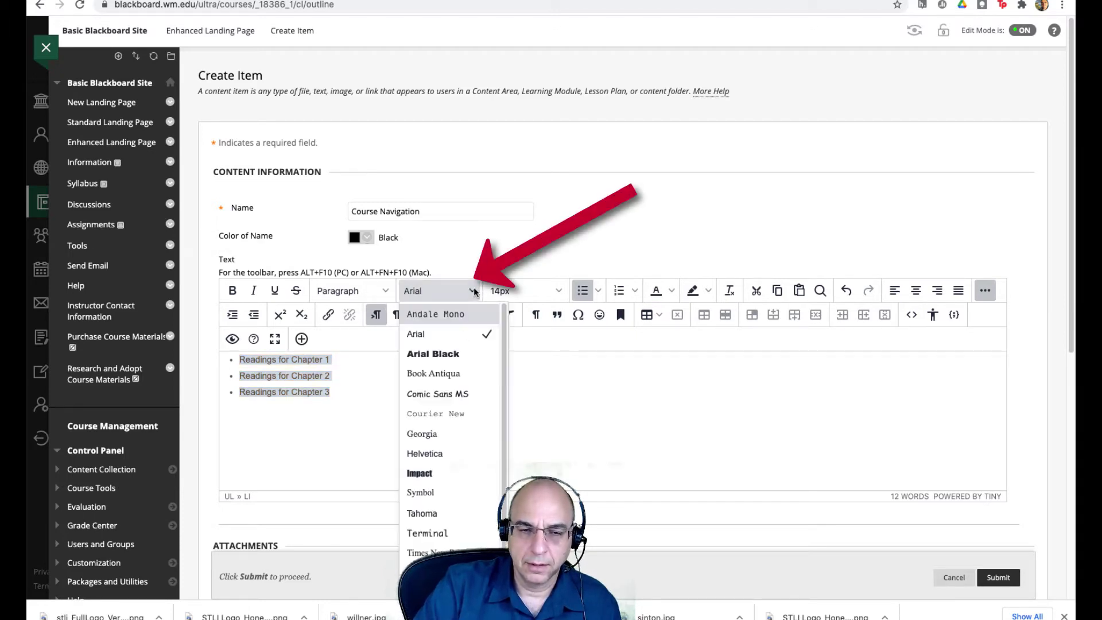
left_click(423, 513)
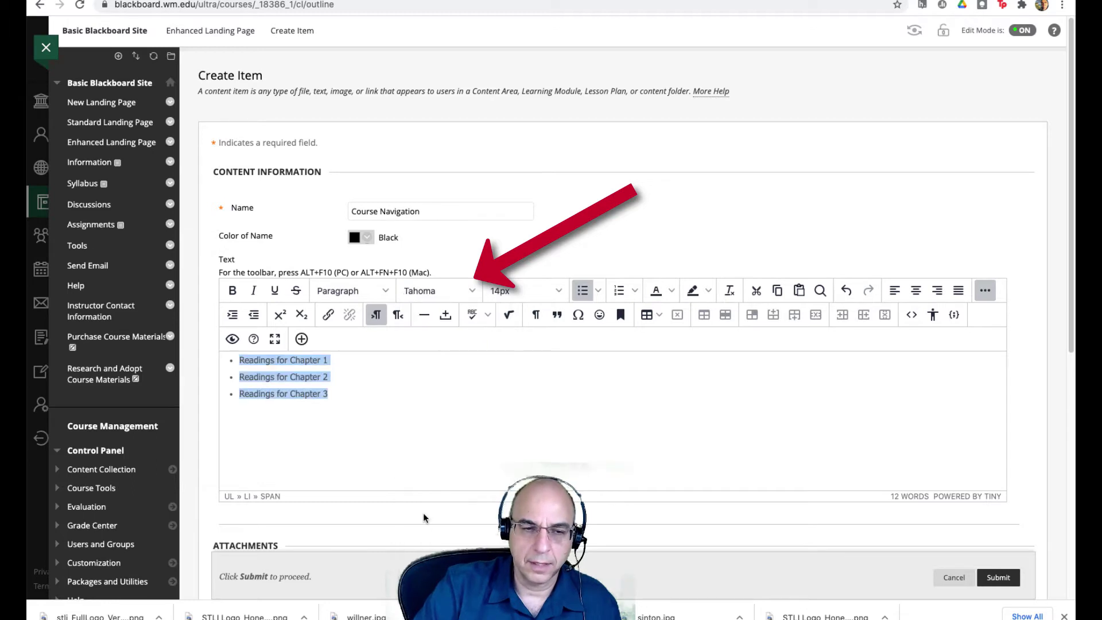
left_click(561, 293)
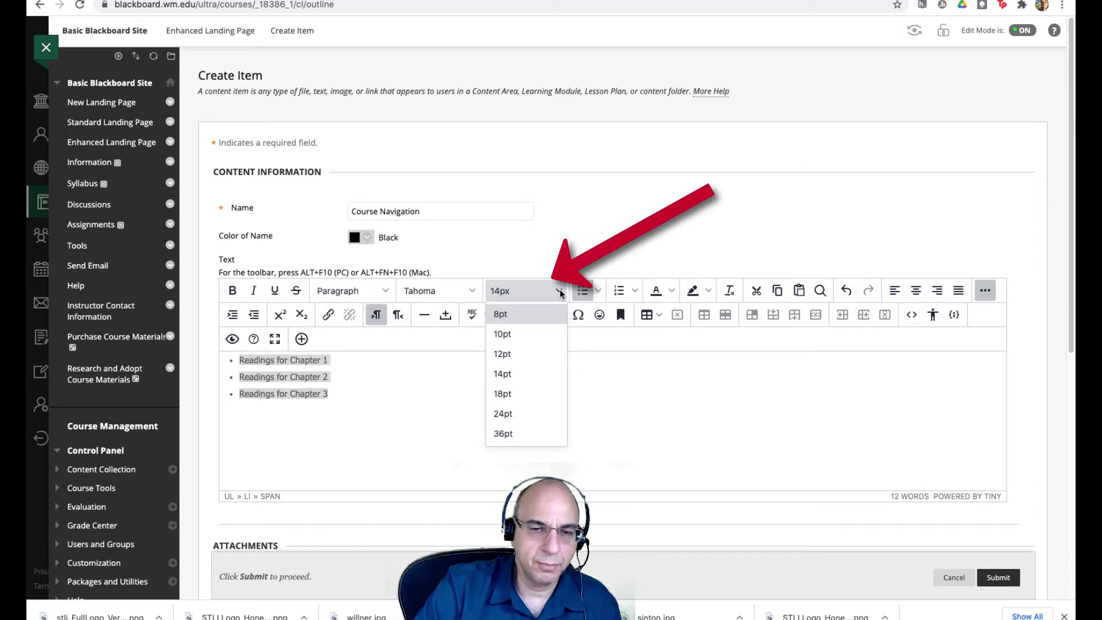
left_click(505, 375)
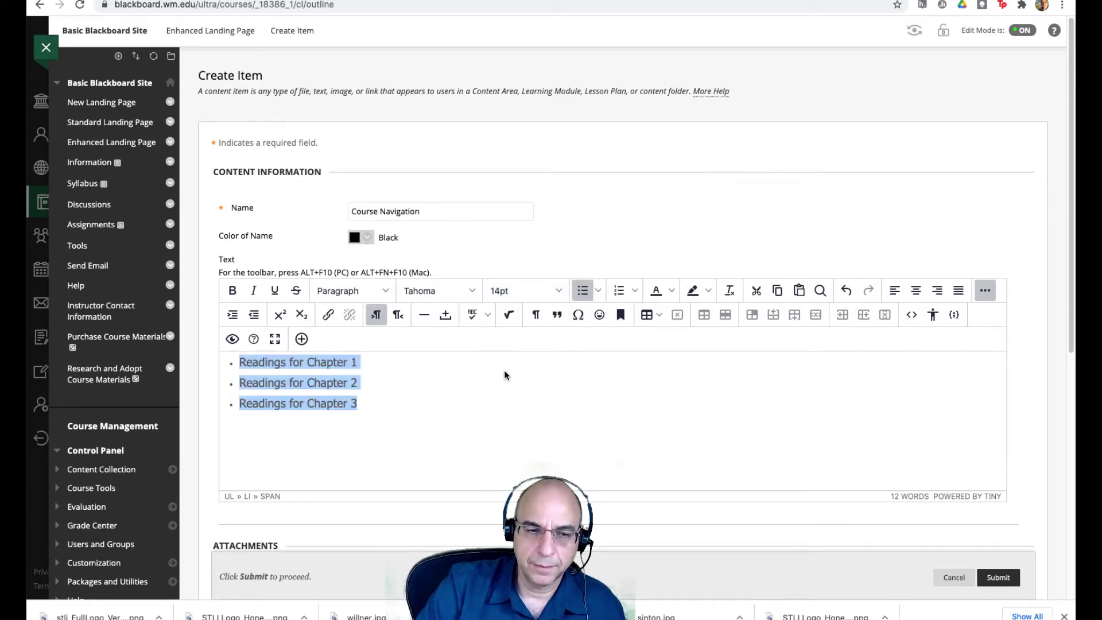
left_click(485, 395)
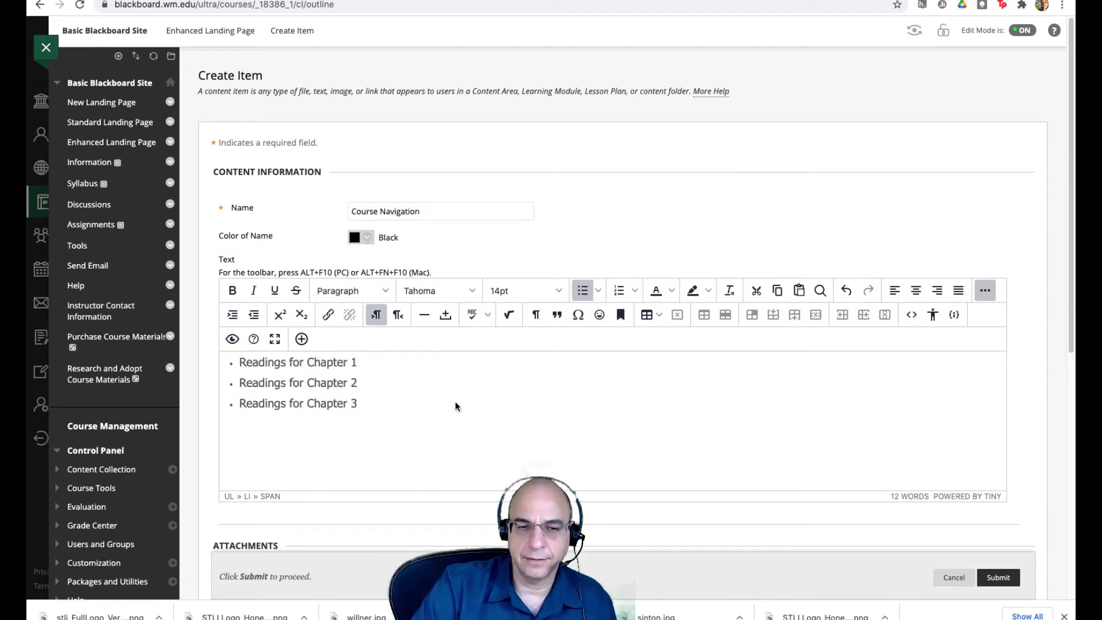
Copy the link address of the course's Discussions page.
left_click_drag(359, 362, 228, 362)
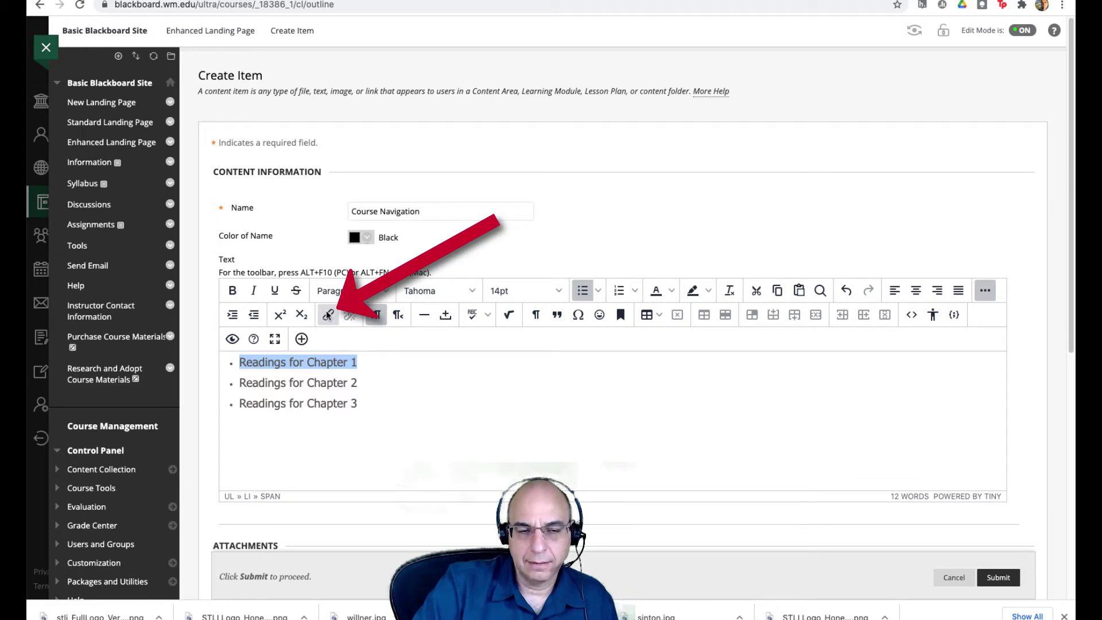
left_click(385, 368)
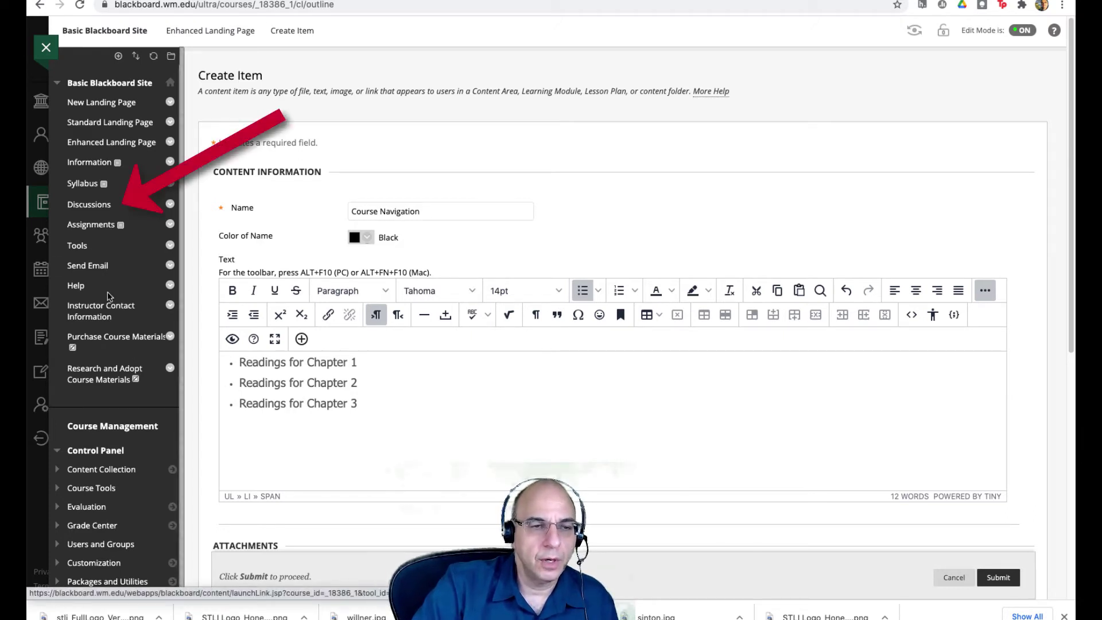
right_click(90, 205)
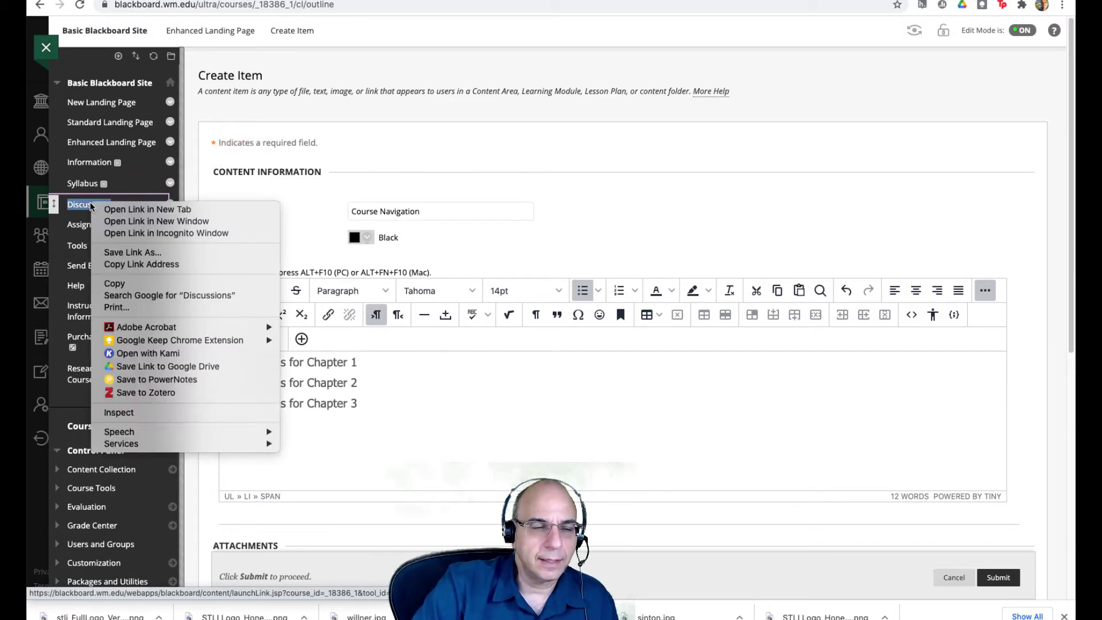
left_click(135, 265)
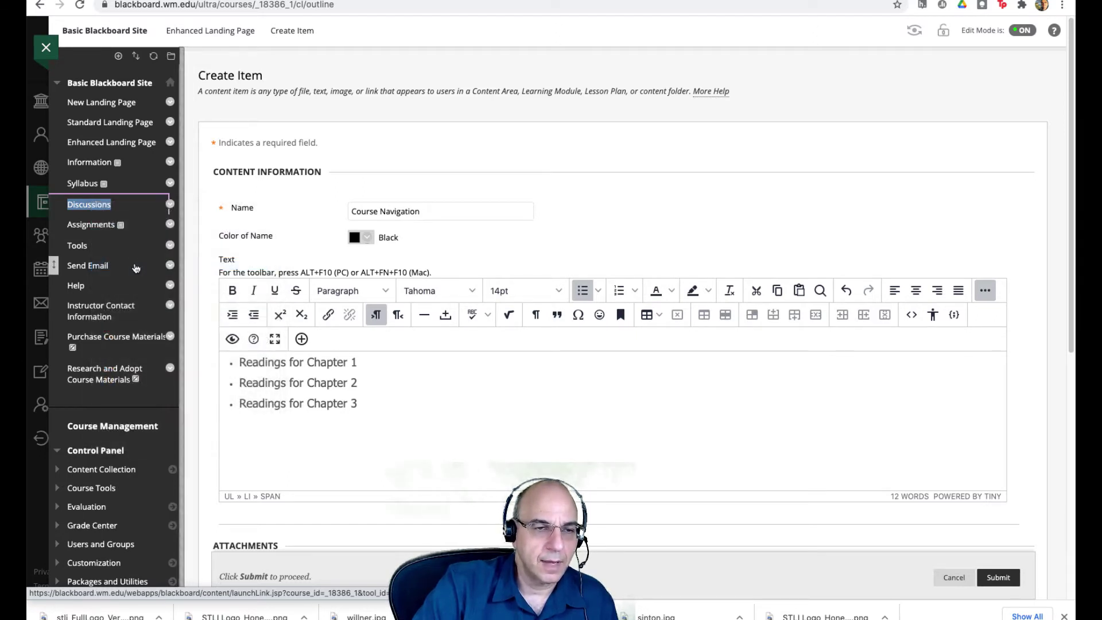
Turn the "Readings for Chapter 1" text into a hyperlink to the copied Discussions address.
left_click_drag(358, 362, 244, 363)
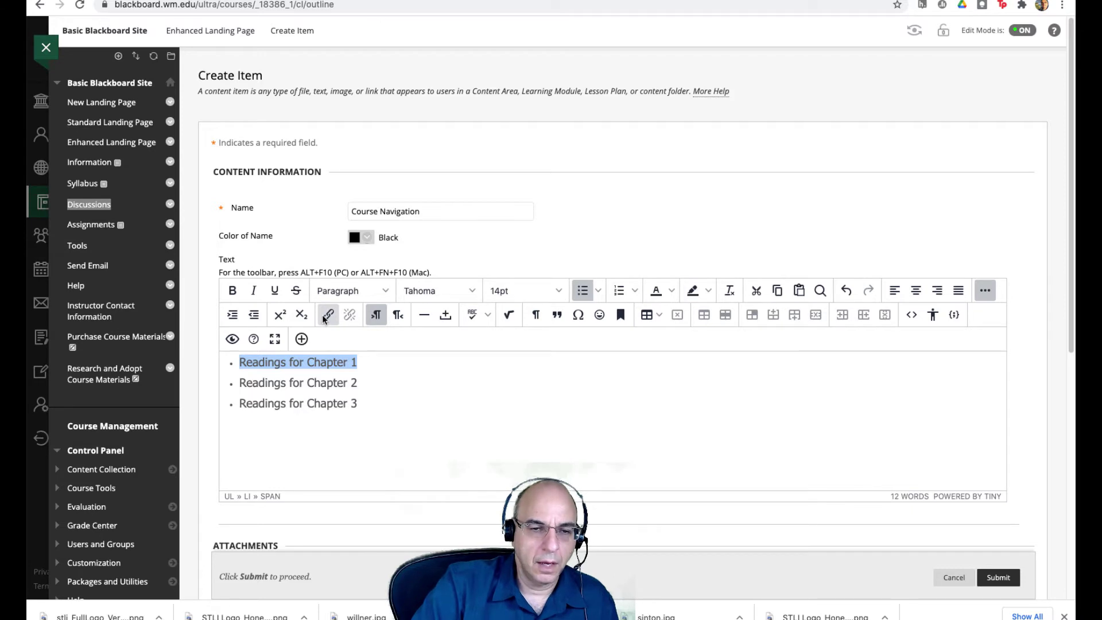
left_click(376, 366)
left_click_drag(376, 365, 237, 363)
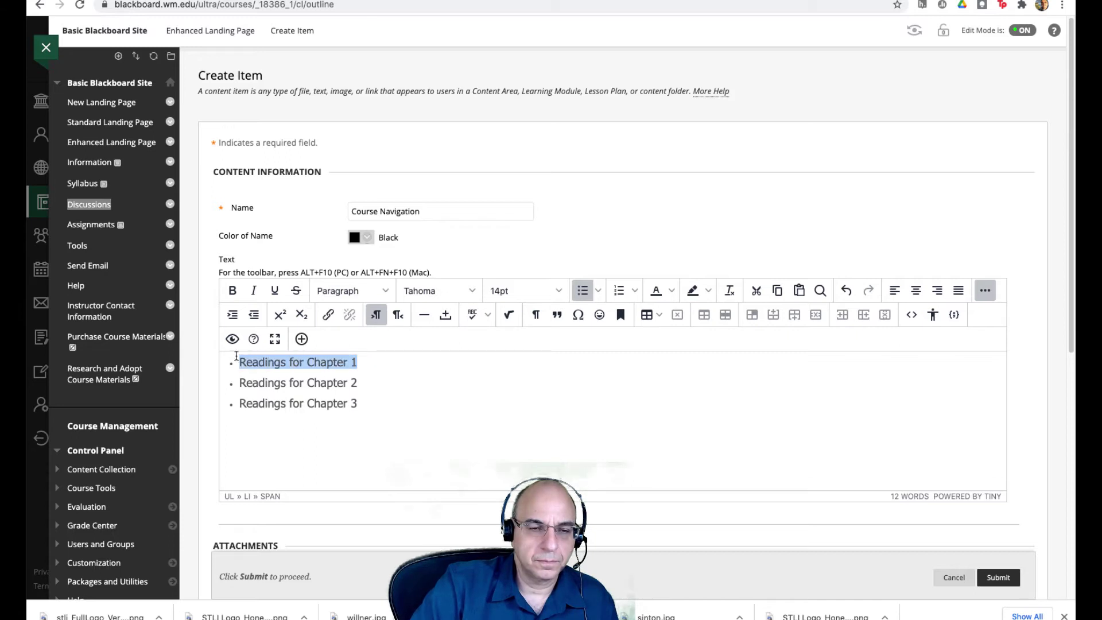
left_click(329, 316)
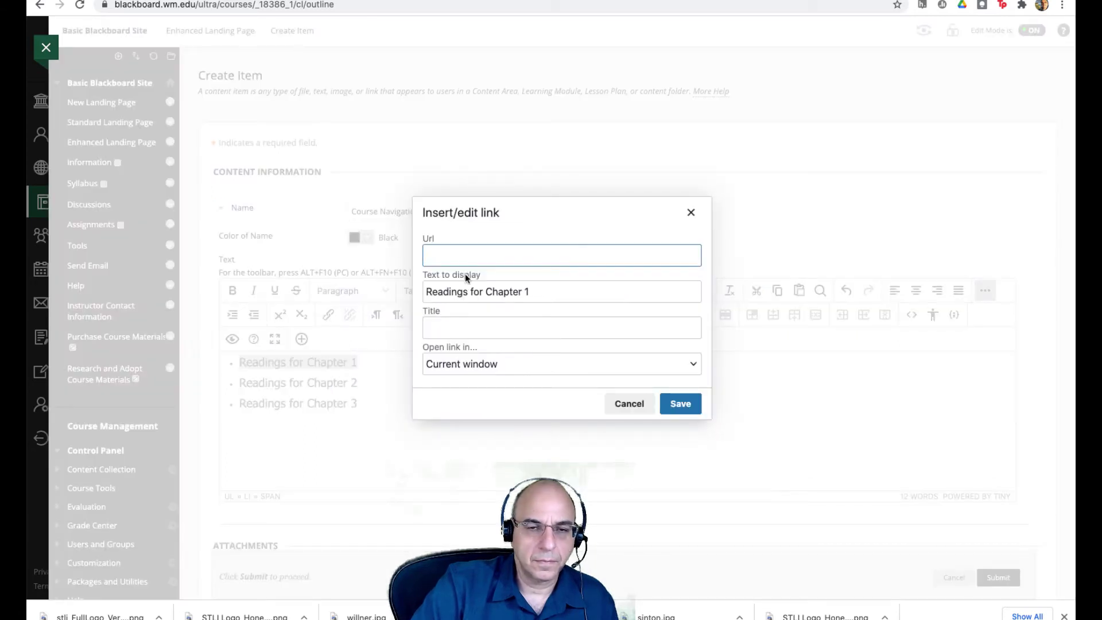
key("super+v")
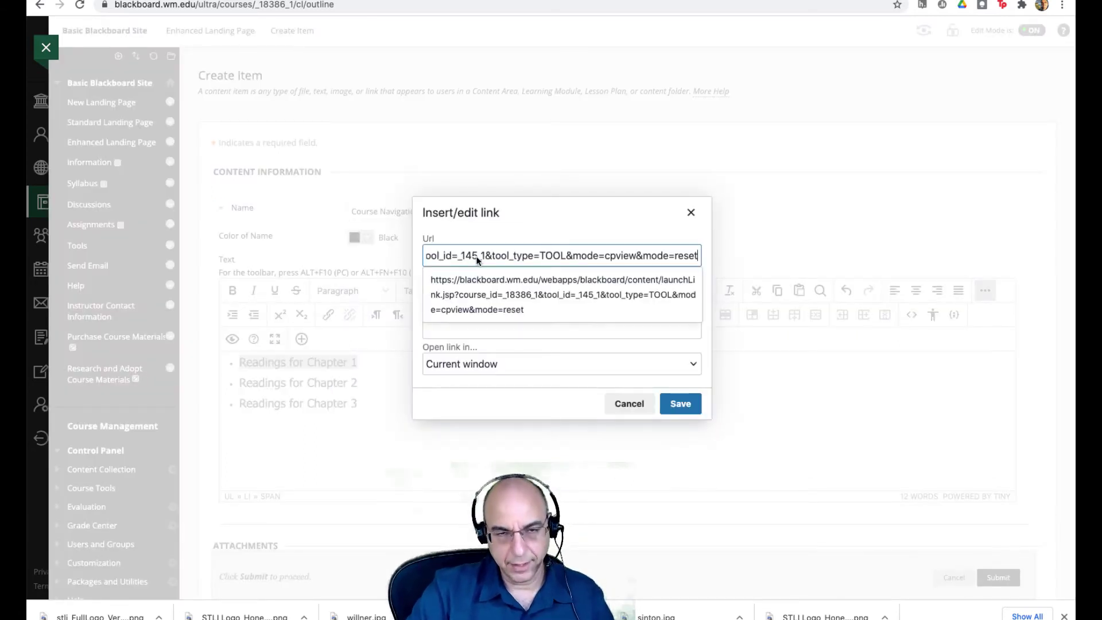
left_click(713, 347)
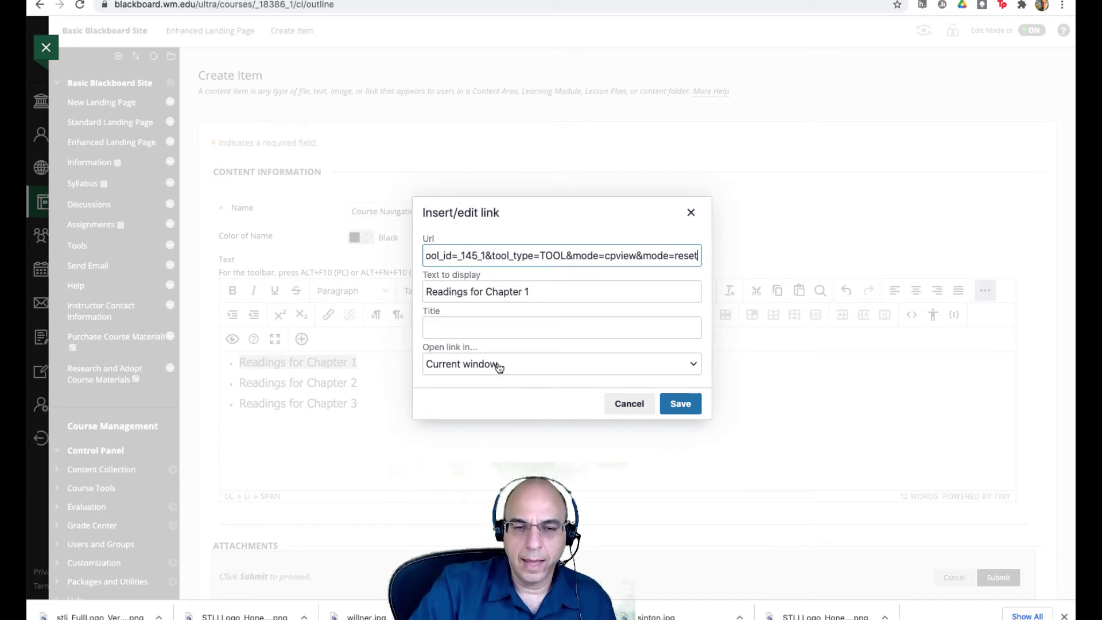
left_click(681, 406)
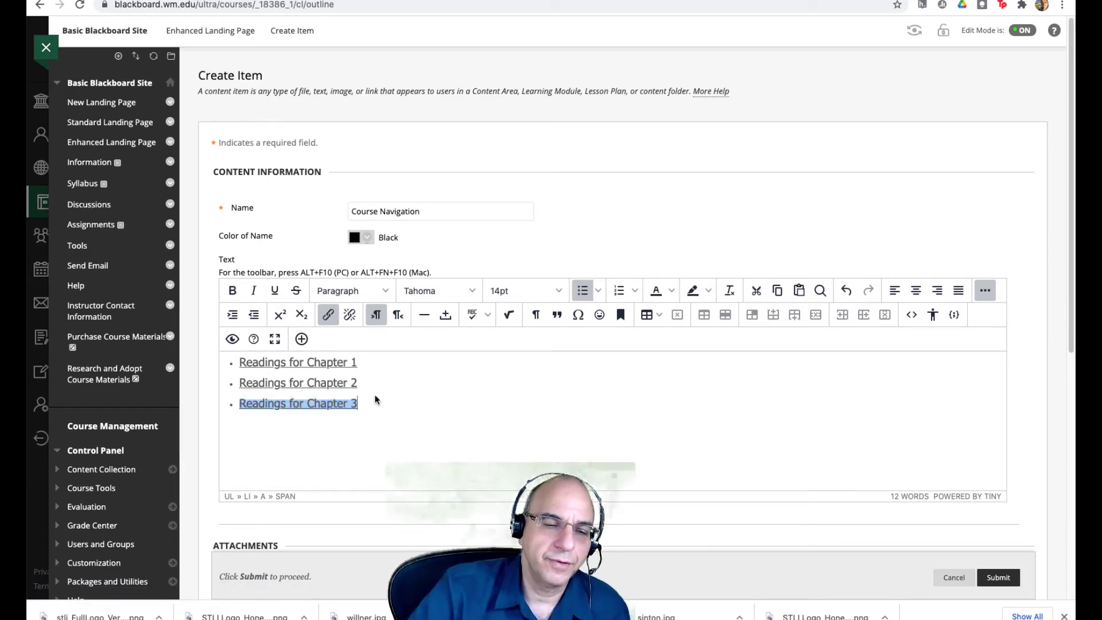
Add an empty bullet below "Readings for Chapter 3" and submit the Course Navigation item to the landing page.
key("Right")
key("Return")
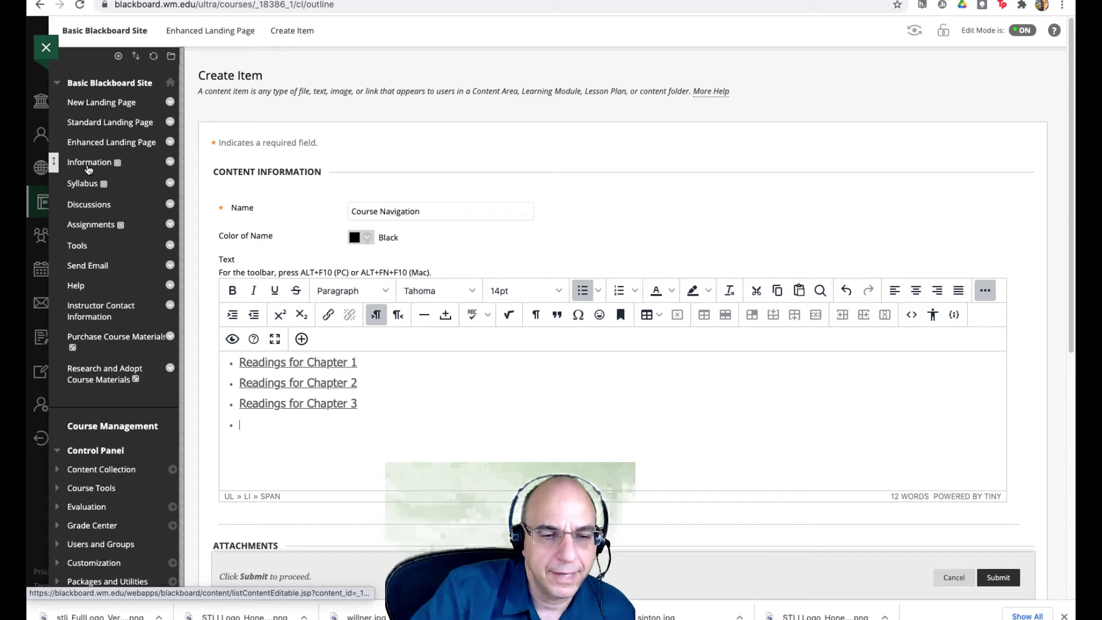
left_click(998, 577)
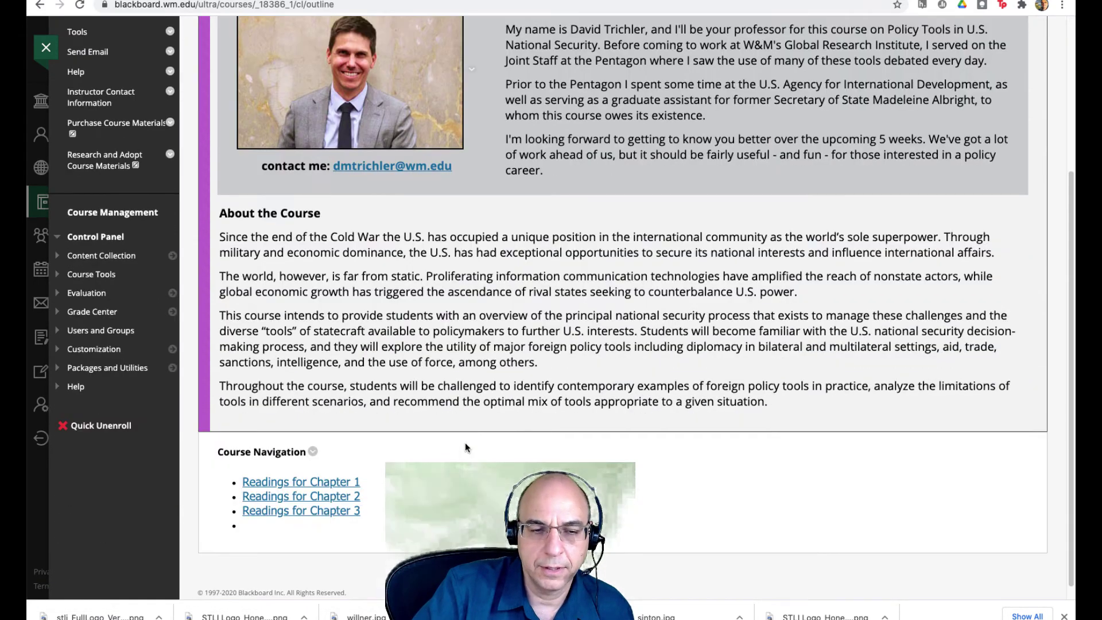
scroll(466, 445, "down", 1)
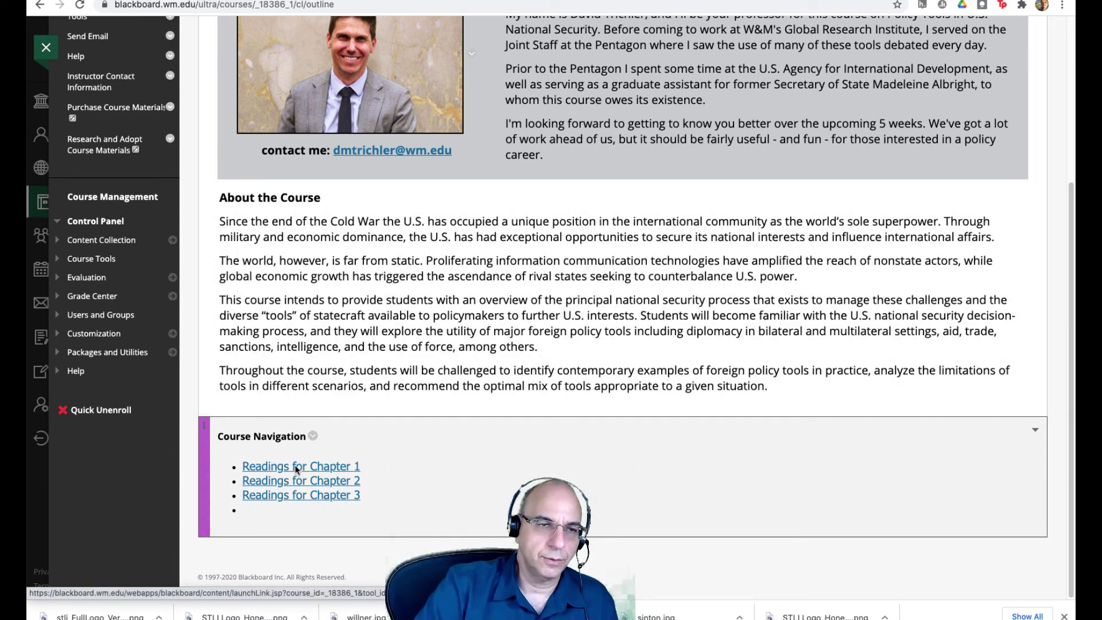
Create a content folder named "Module 1" in the course's Assignments area and submit it.
left_click(301, 466)
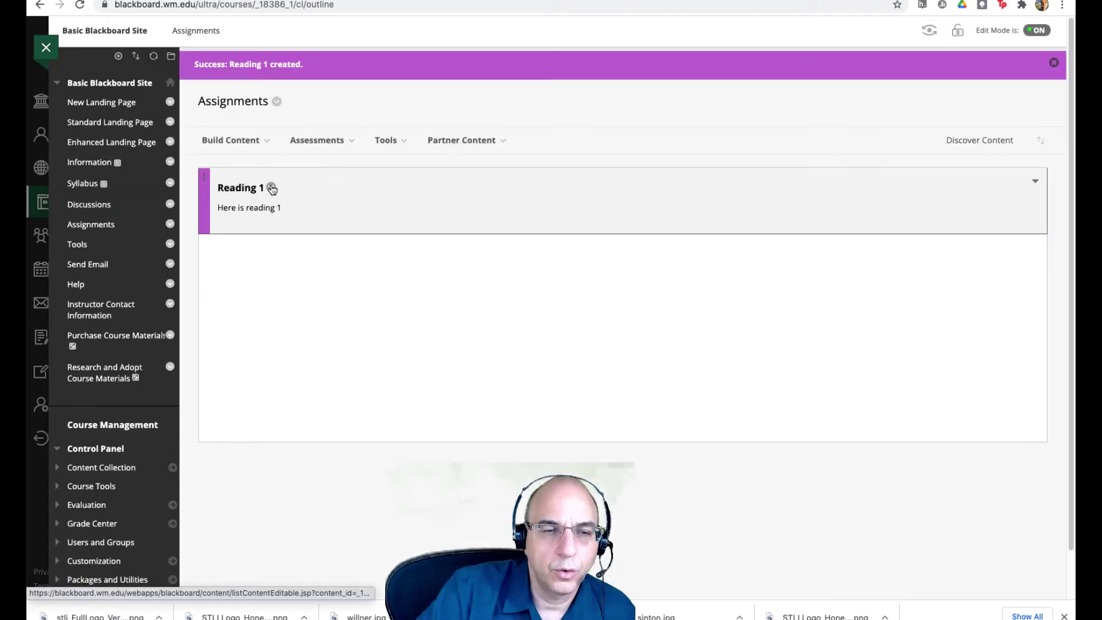
left_click(264, 140)
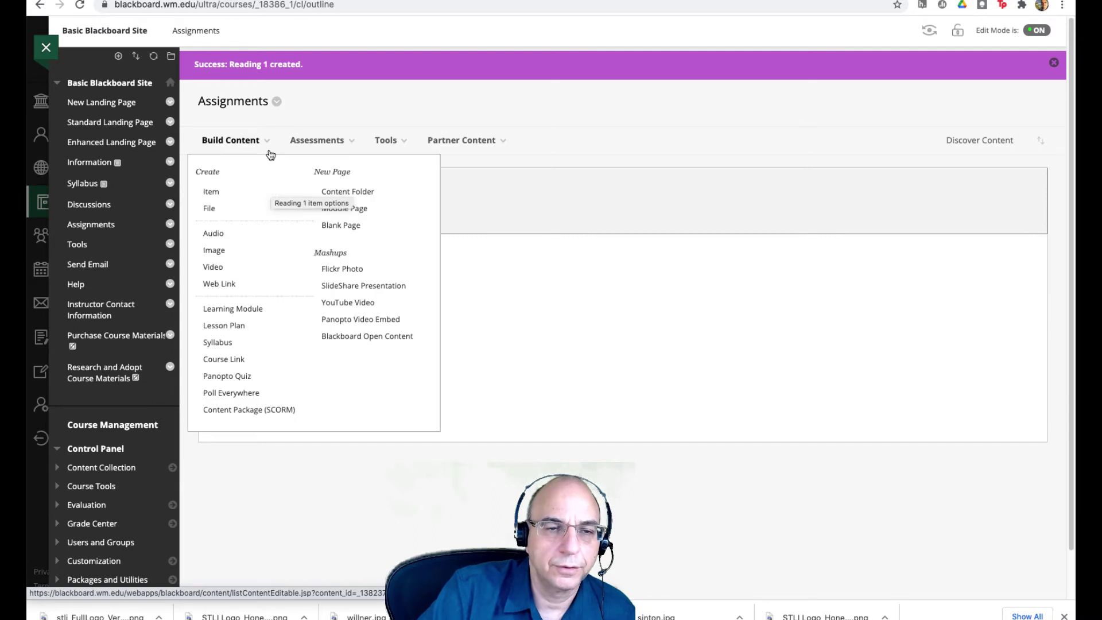
left_click(356, 191)
left_click(386, 209)
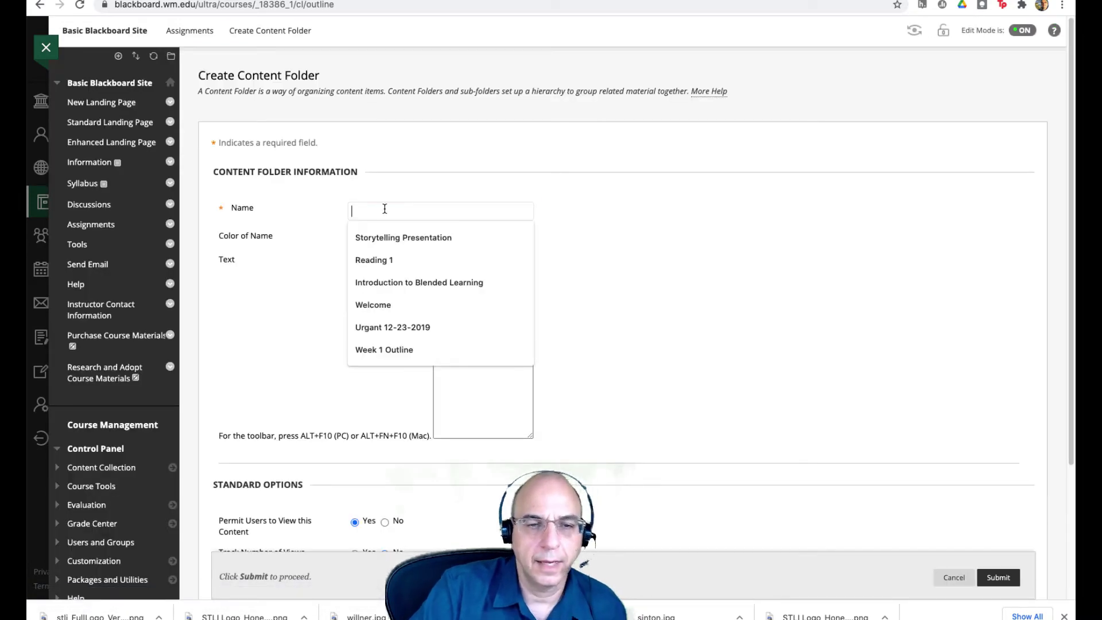
type("Module 1")
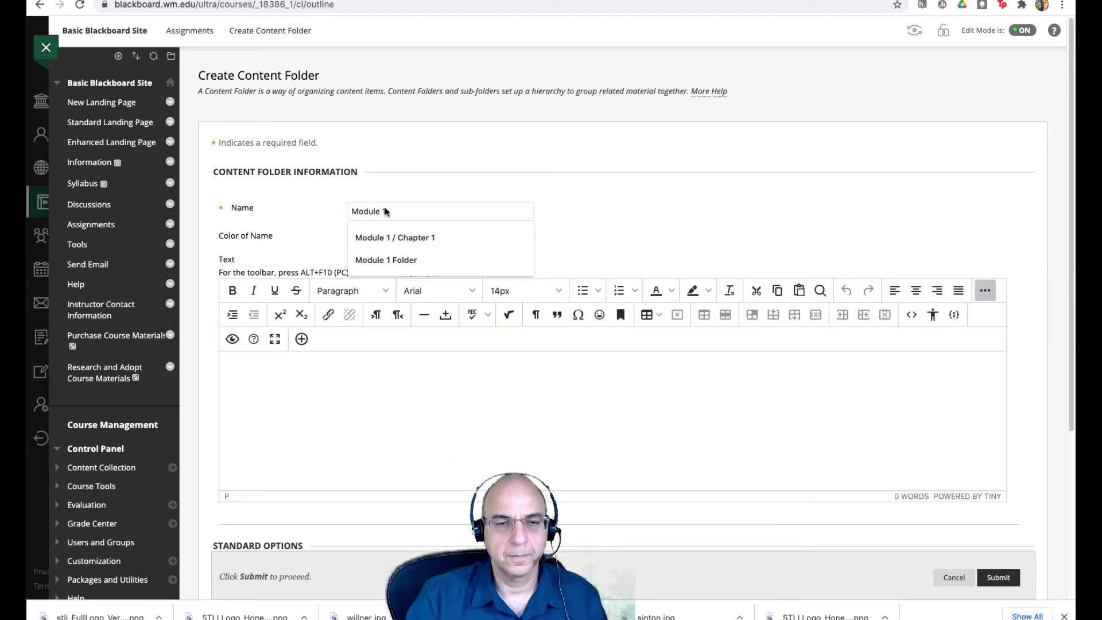
left_click(598, 447)
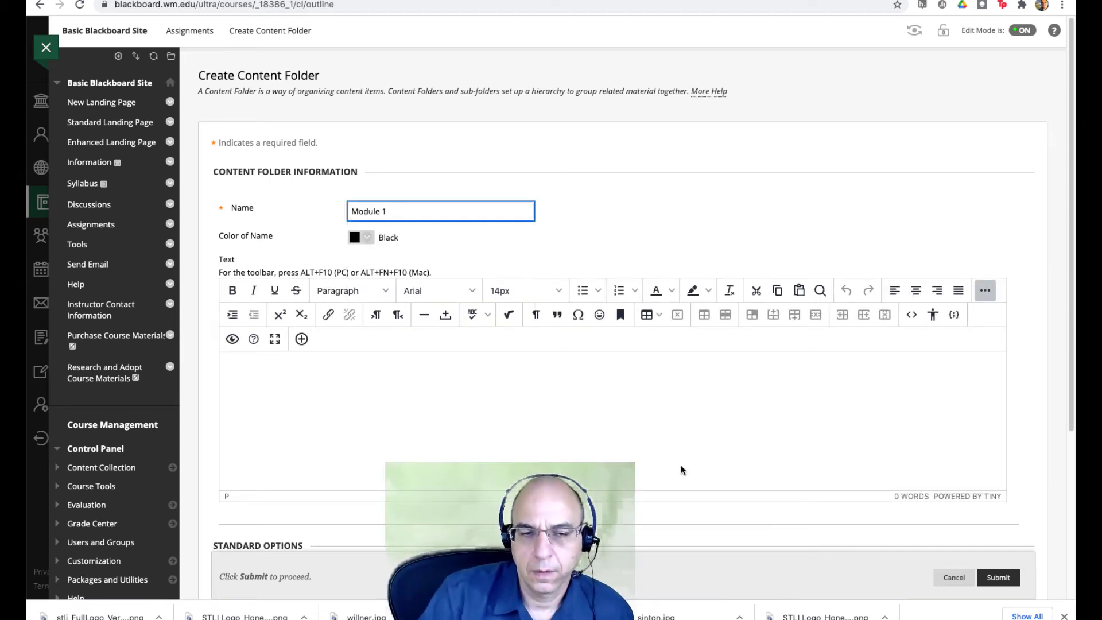
left_click(998, 578)
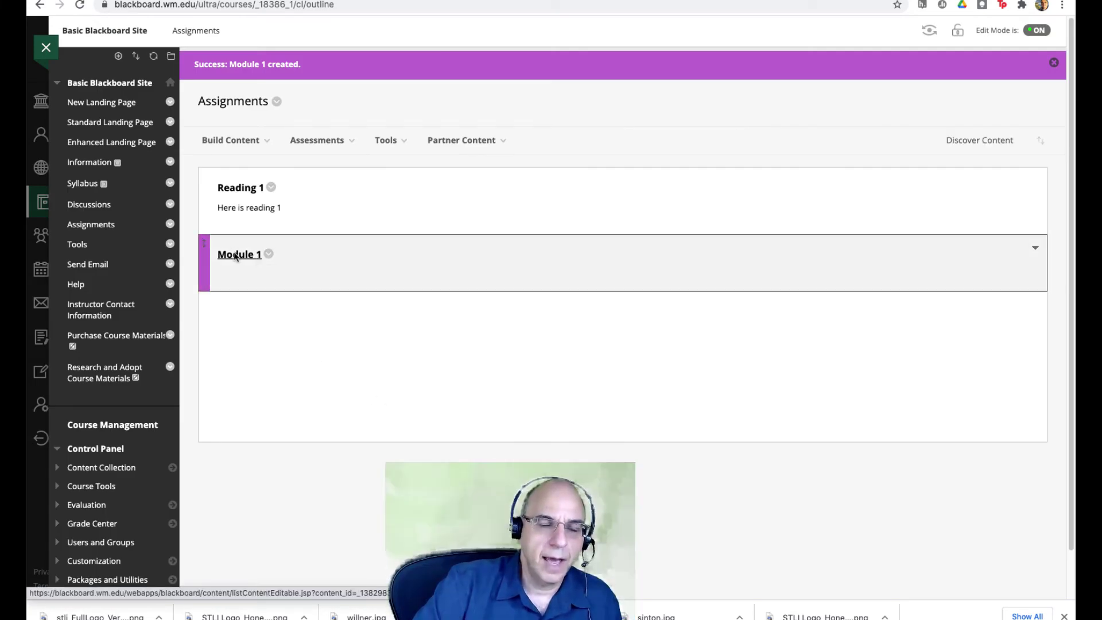
Copy the Module 1 folder's link address and open the Course Navigation item on the Enhanced Landing Page for editing.
right_click(240, 255)
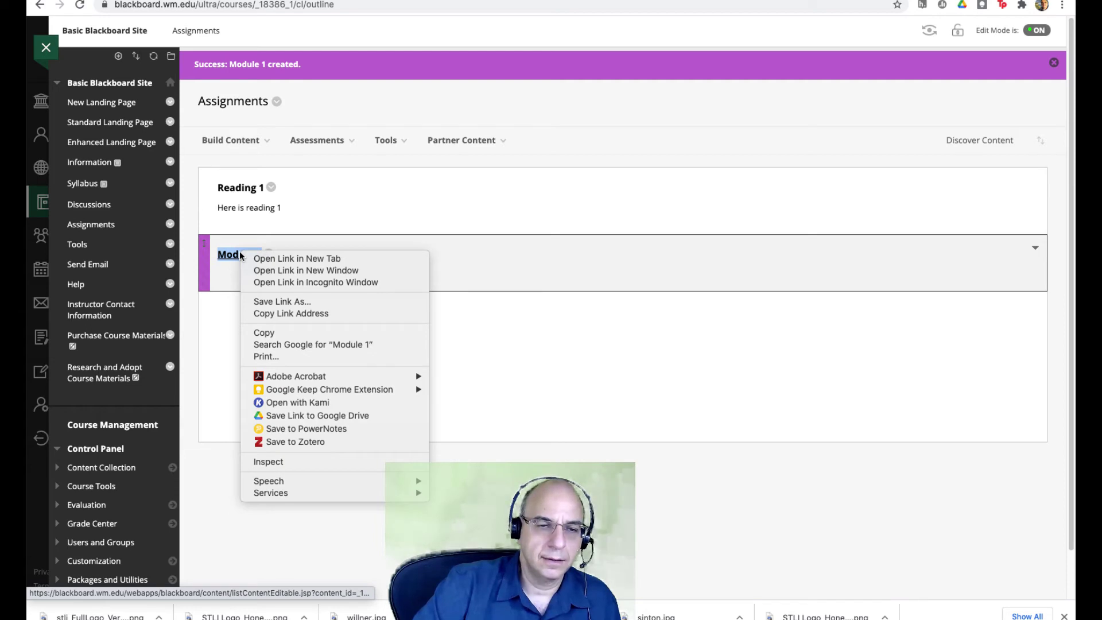
left_click(303, 314)
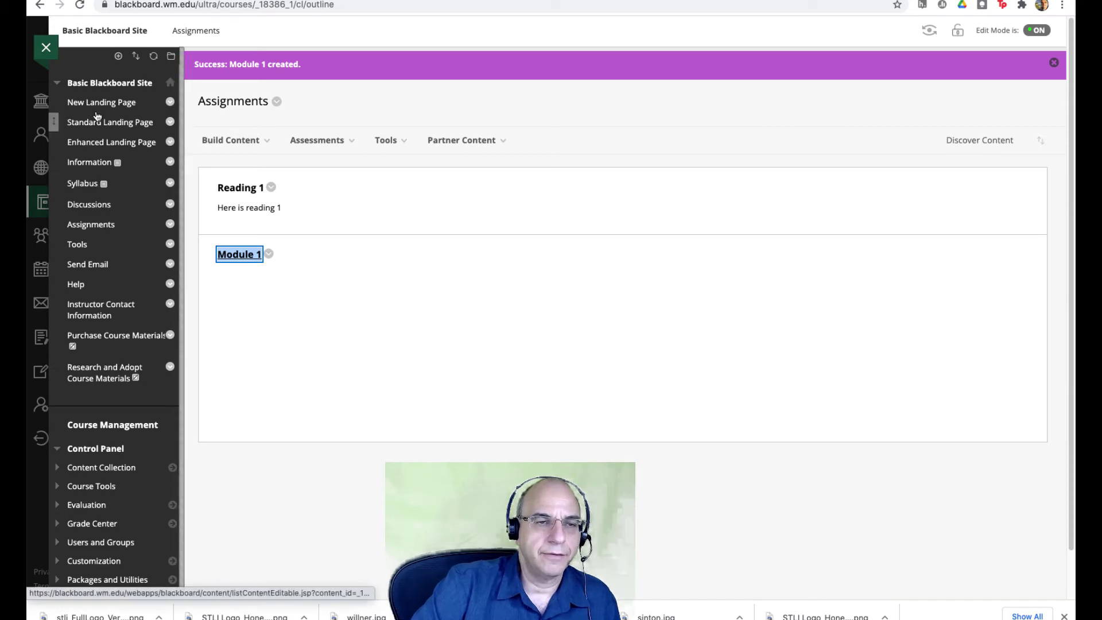
left_click(102, 143)
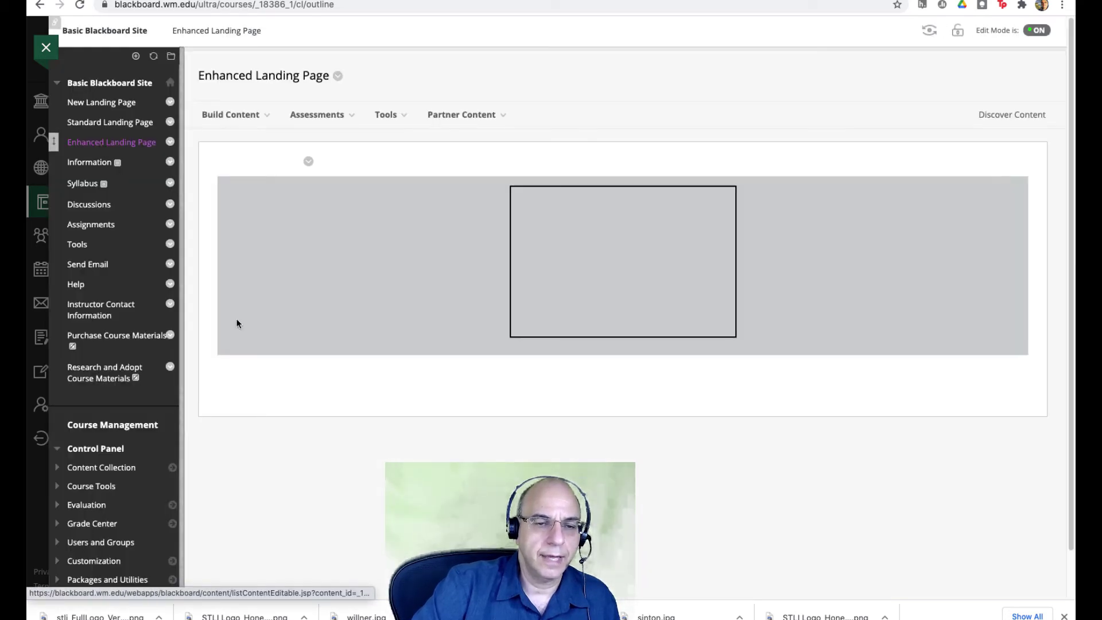
scroll(349, 465, "down", 3)
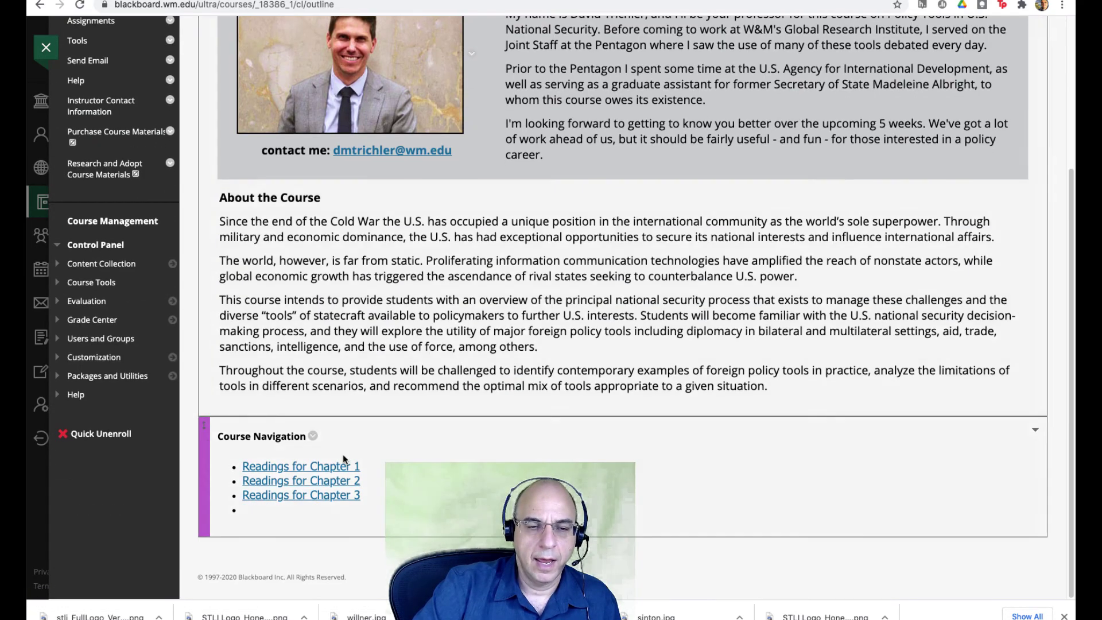
left_click(313, 437)
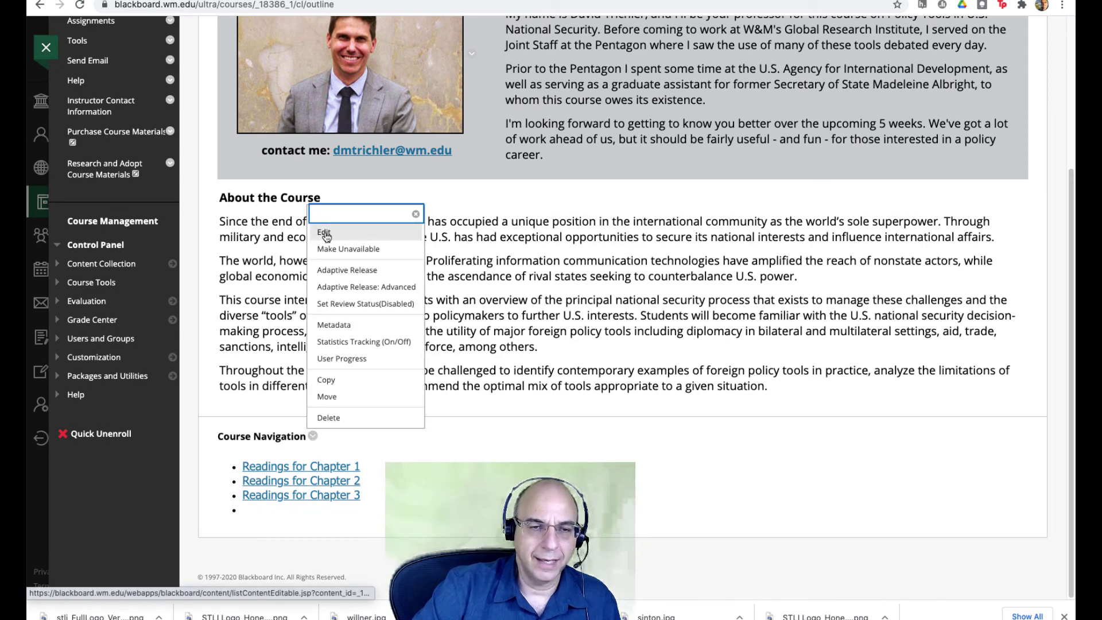
left_click(325, 233)
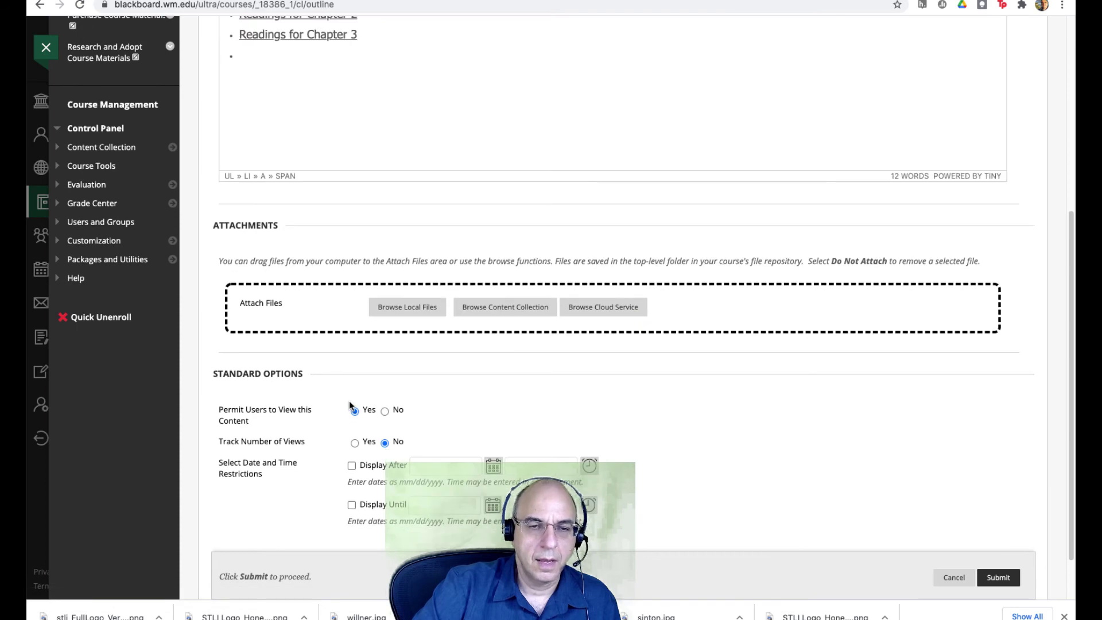
Replace the chapter readings list in the Course Navigation text with a single bullet reading "Module 1 Readings Folder".
left_click(273, 357)
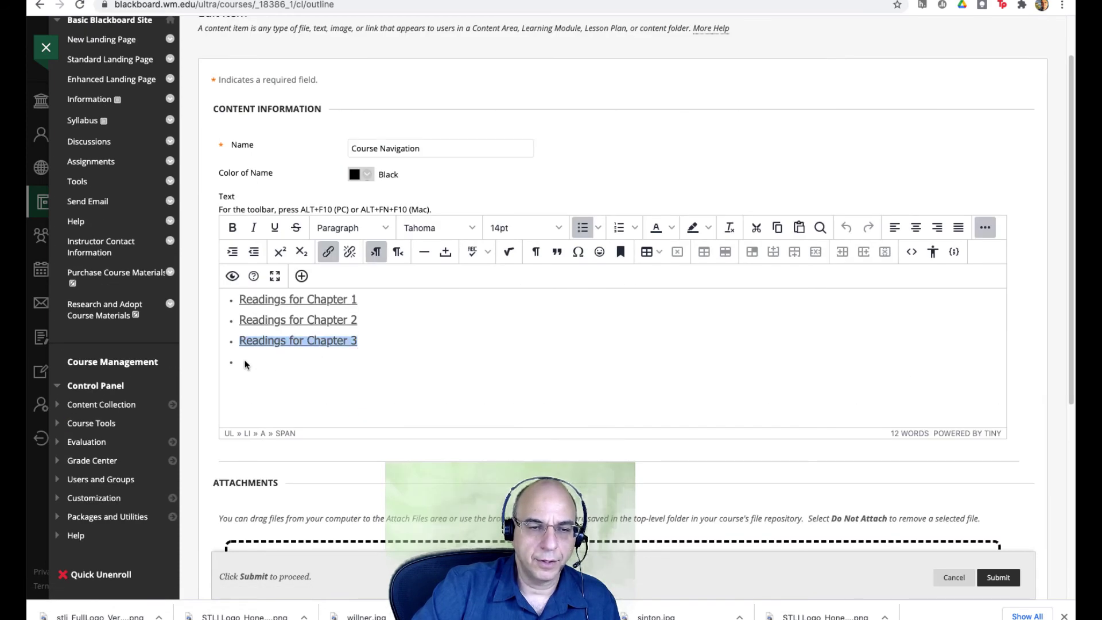
left_click_drag(262, 308, 219, 295)
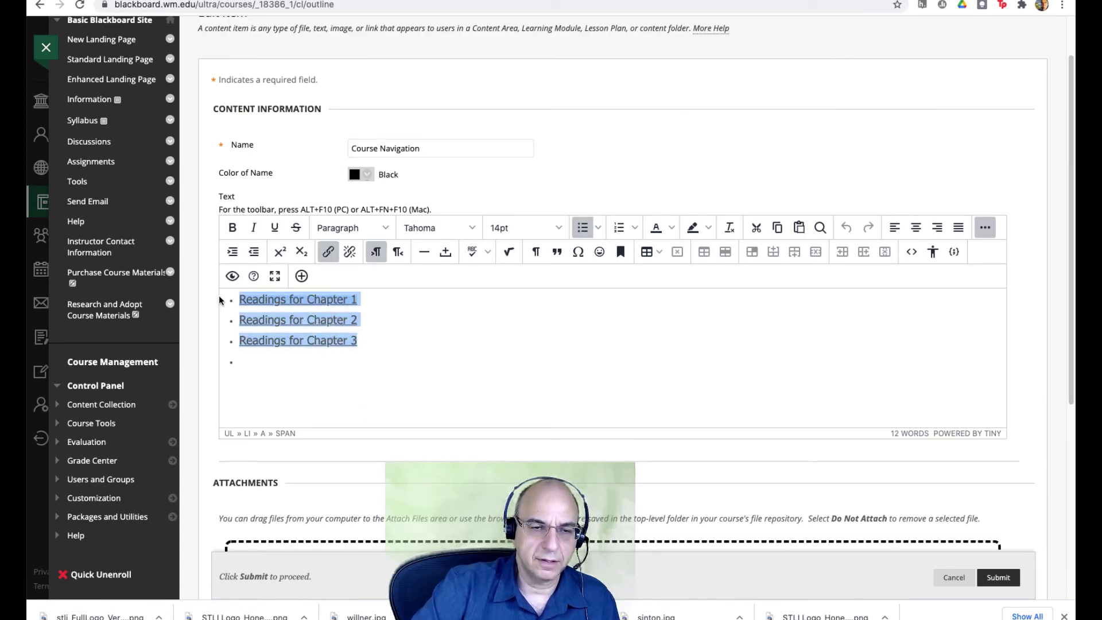
key("BackSpace")
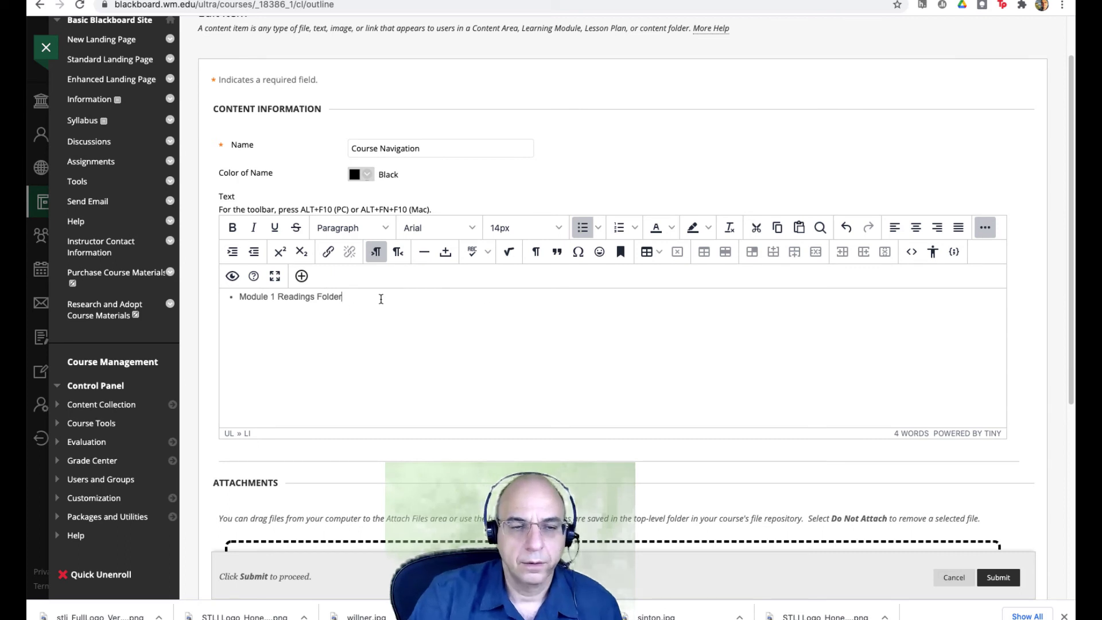
Format the "Module 1 Readings Folder" bullet in Tahoma at 14pt.
left_click_drag(238, 301, 234, 295)
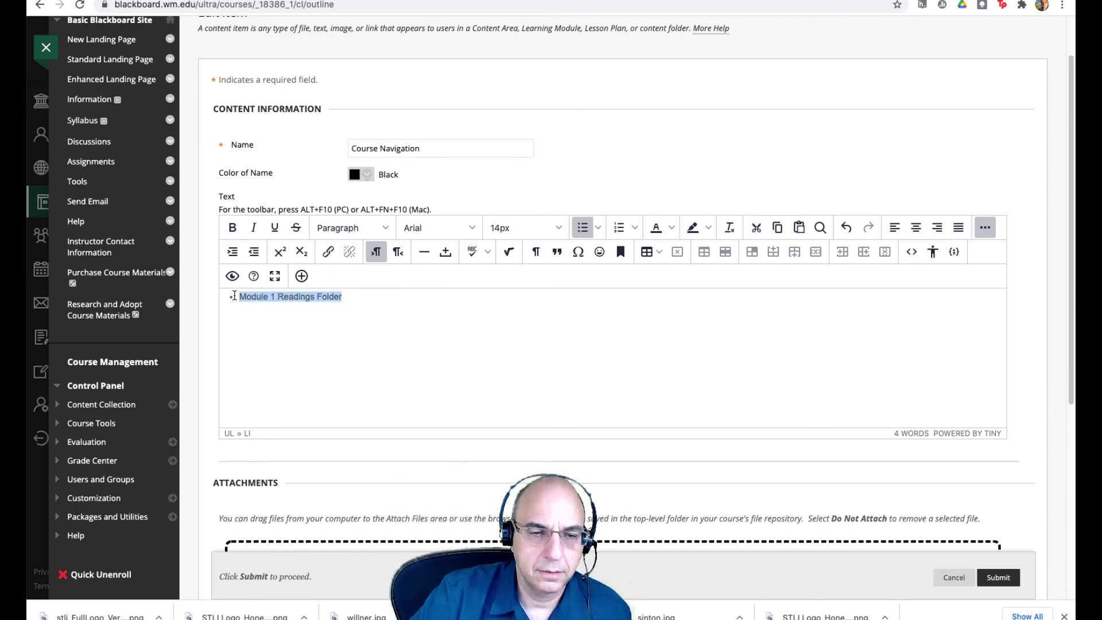
left_click(524, 228)
left_click(515, 310)
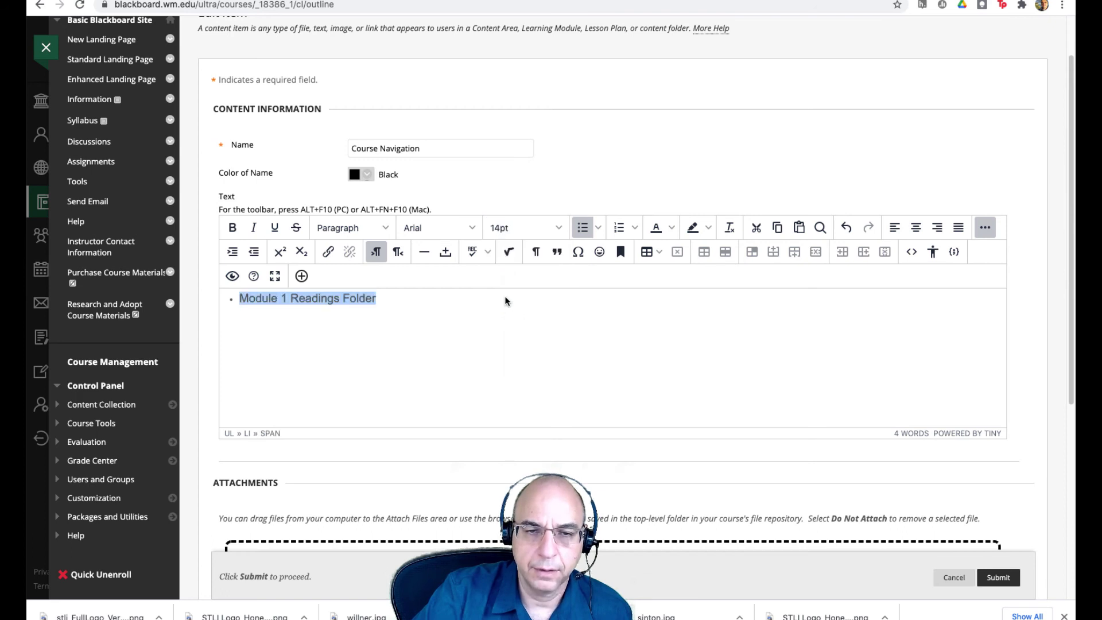
left_click(469, 230)
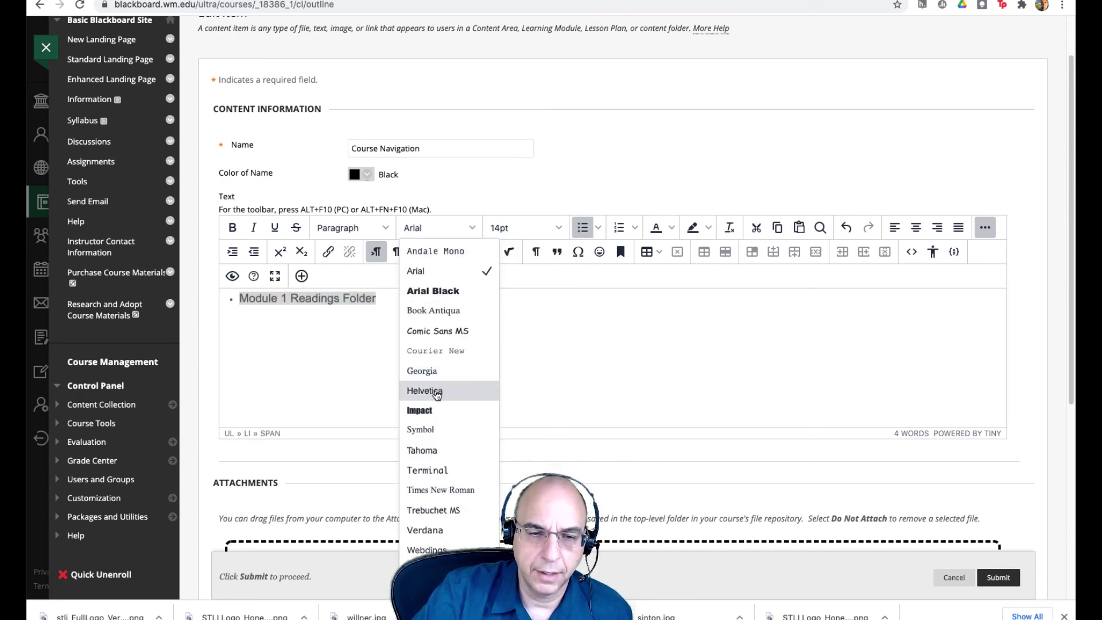
left_click(425, 451)
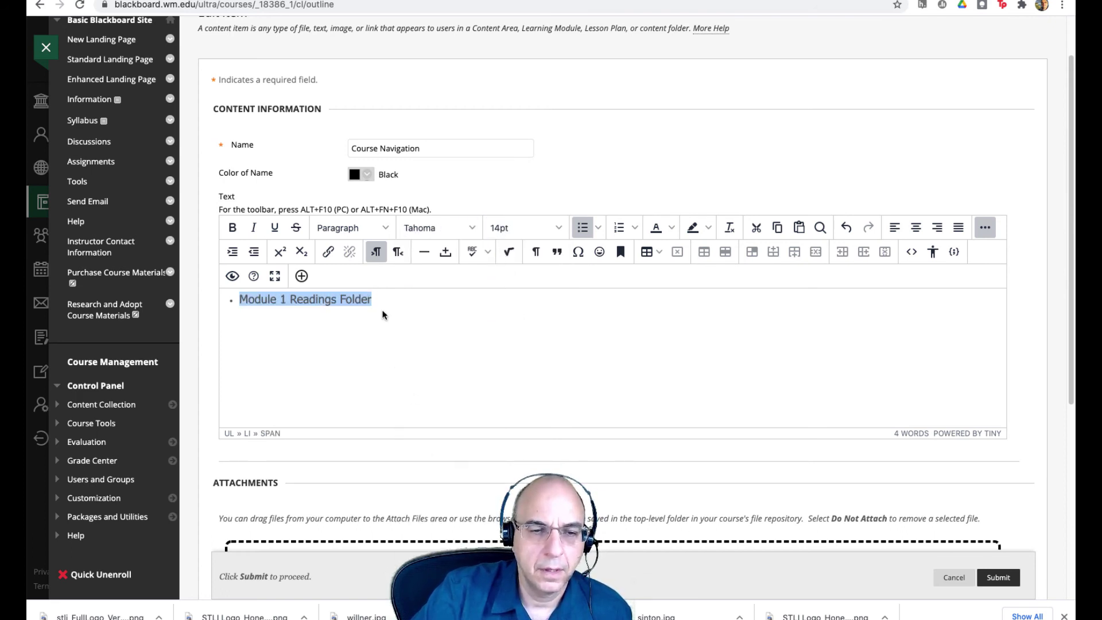
Turn the "Module 1 Readings Folder" text into a hyperlink to the copied folder address and submit the Course Navigation item.
left_click(329, 251)
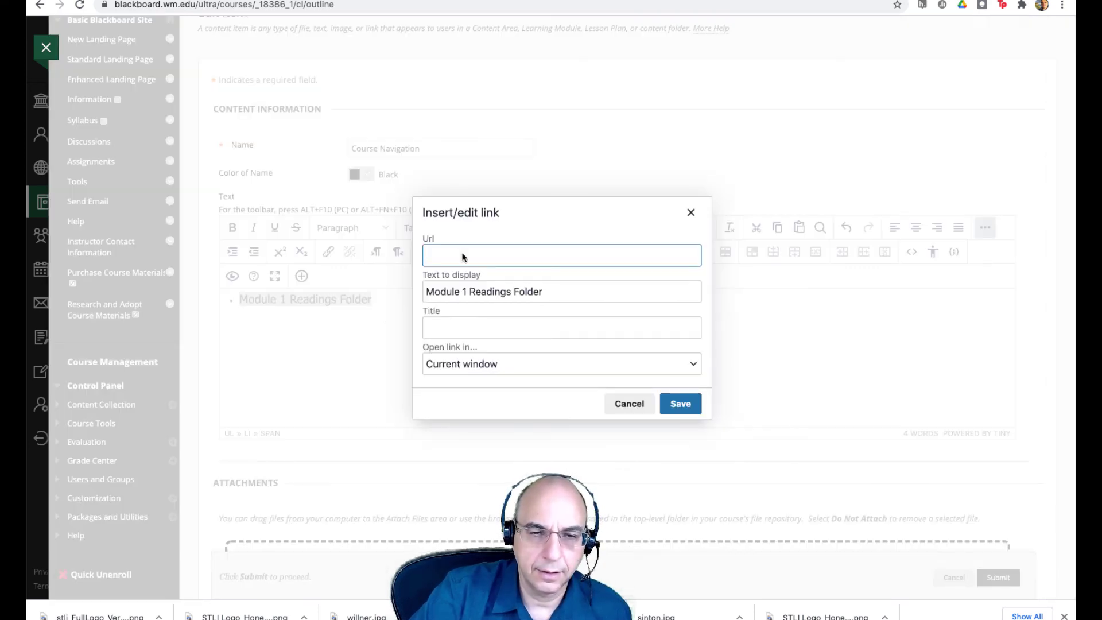
key("super+v")
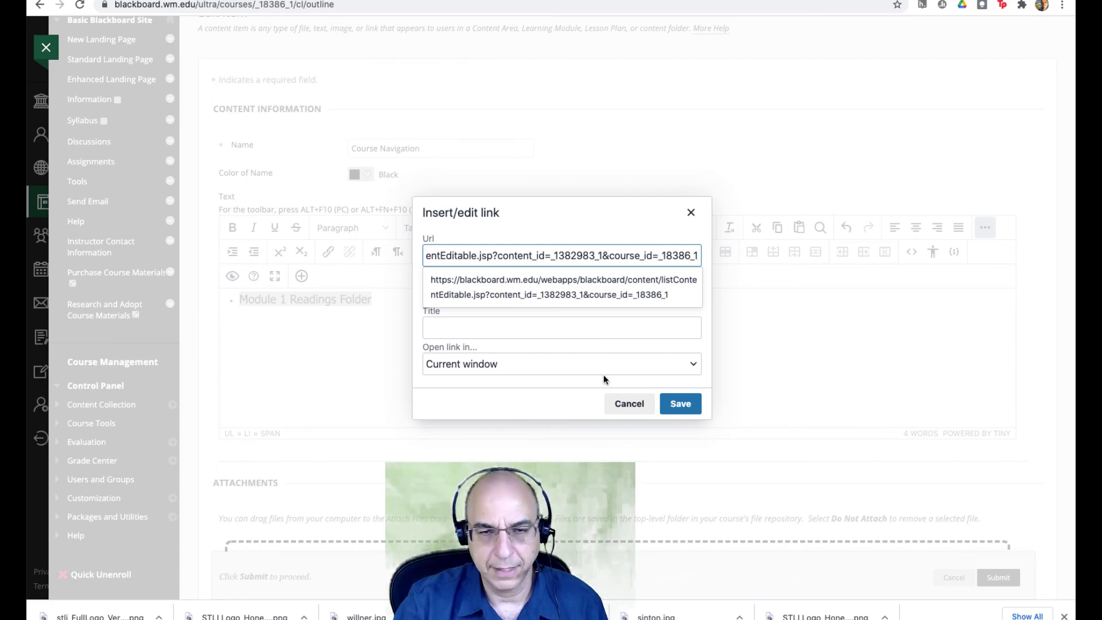
left_click(684, 405)
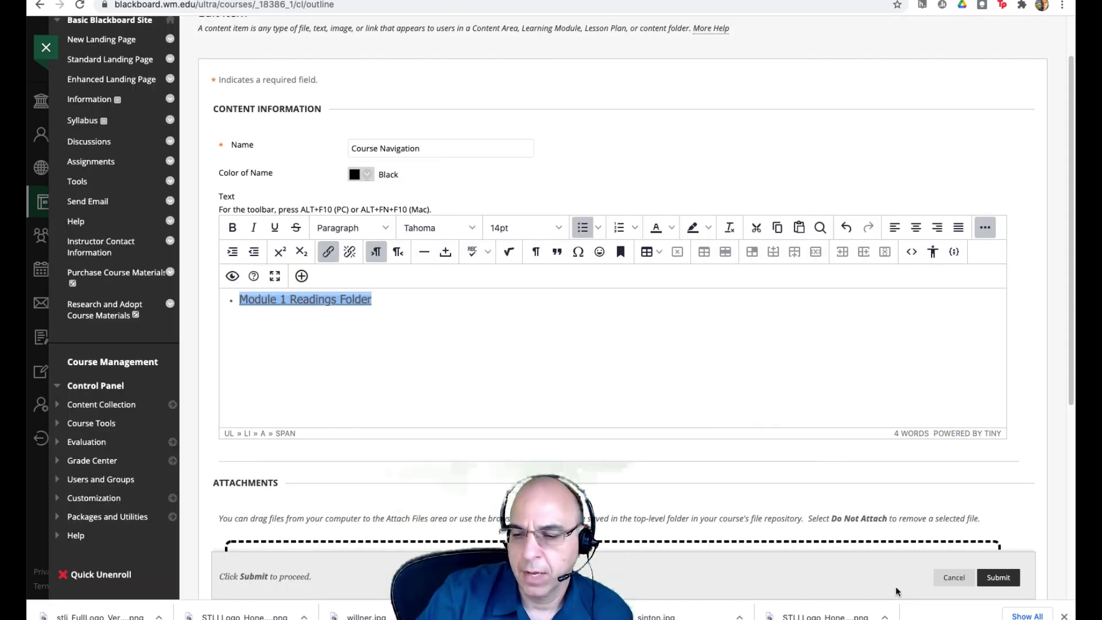
left_click(999, 578)
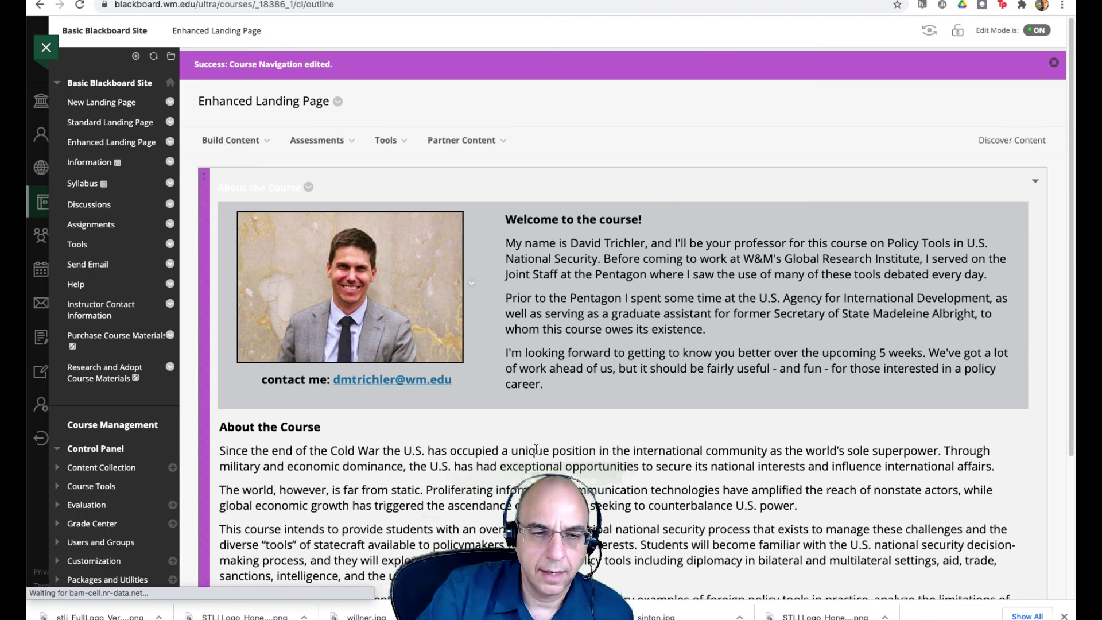
Test the "Module 1 Readings Folder" link under Course Navigation and look at the content-building options in the folder.
scroll(401, 488, "down", 5)
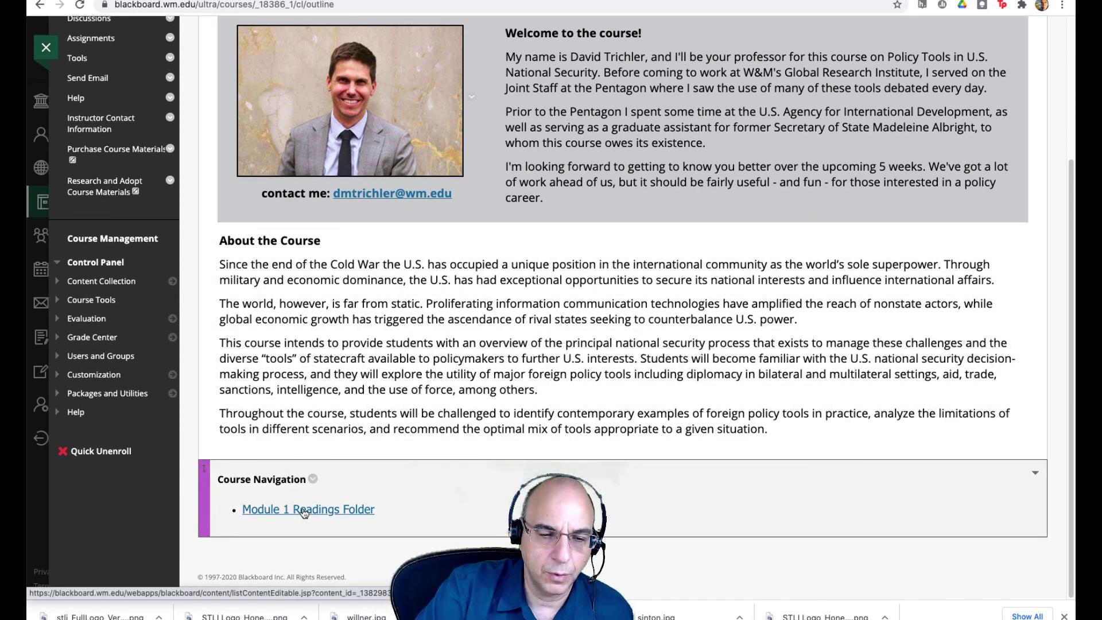
left_click(304, 511)
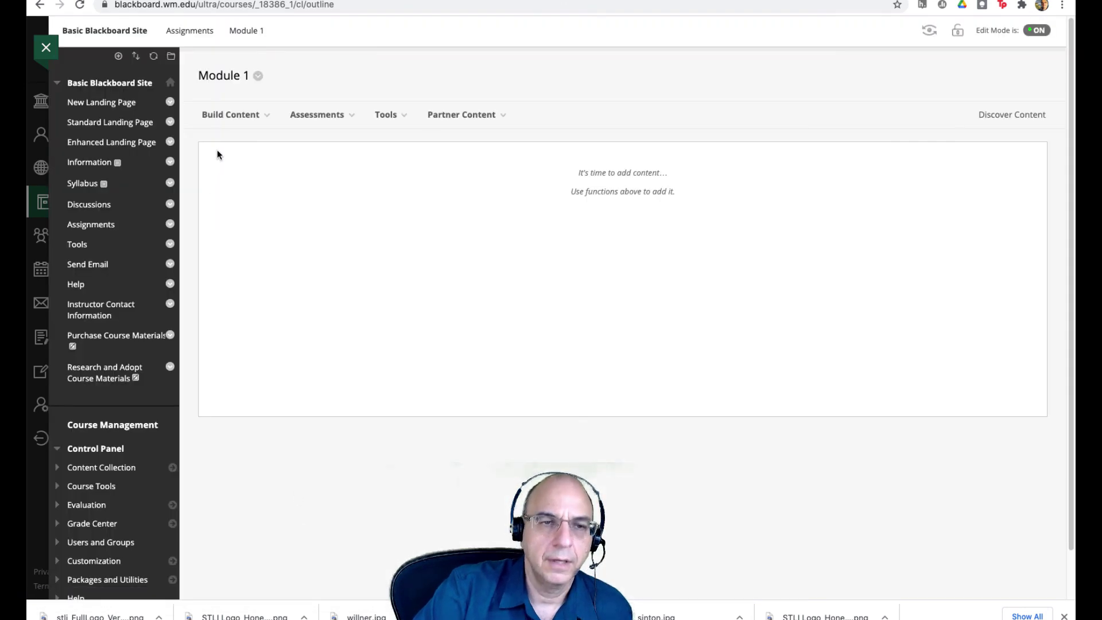
left_click(230, 114)
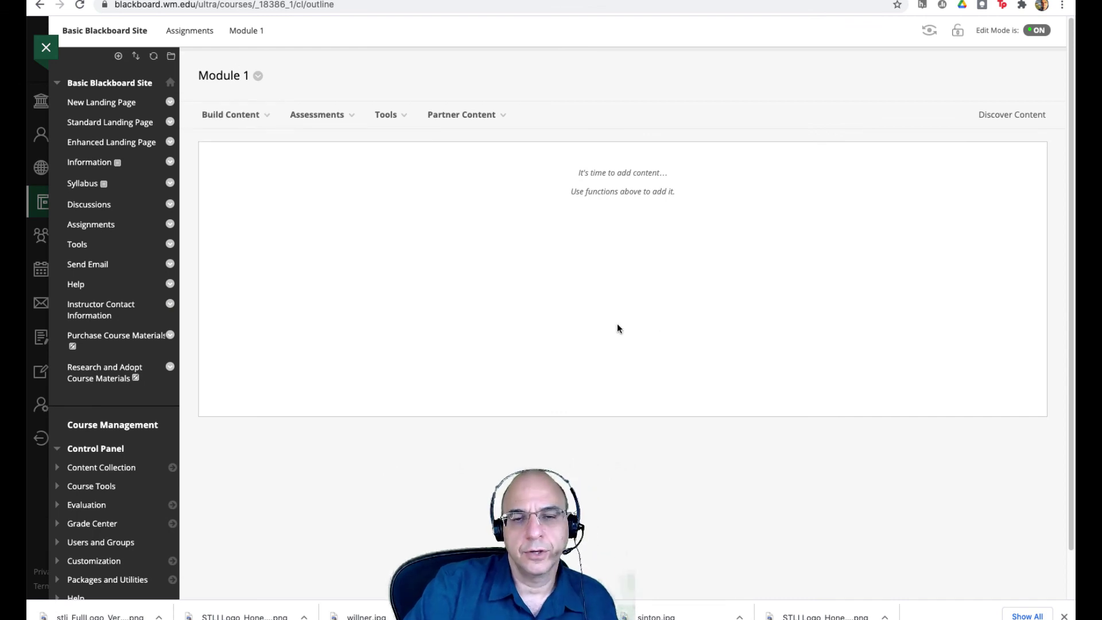